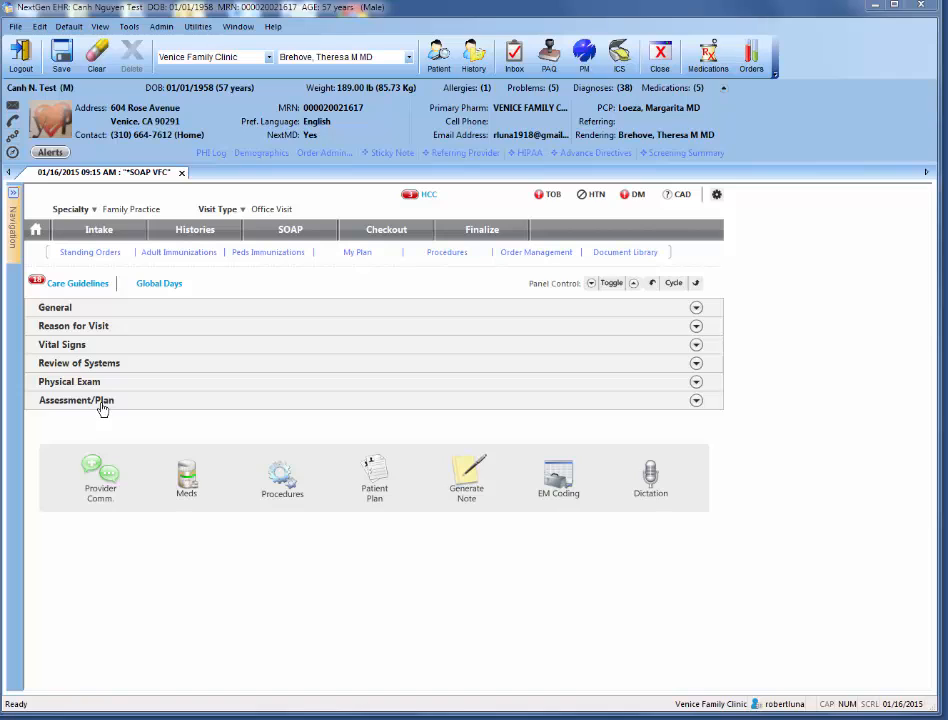
Expand the SOAP page's Assessment/Plan section and view its assessment entry window, closing it without adding anything
{"action": "left_click", "coordinate": [361, 257]}
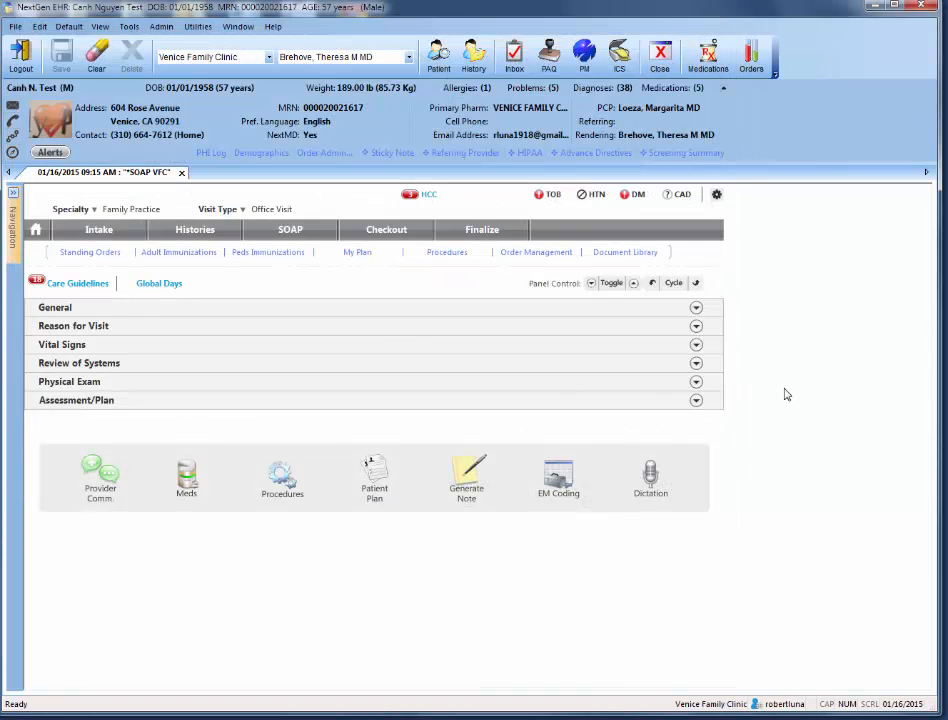
{"action": "left_click", "coordinate": [696, 400]}
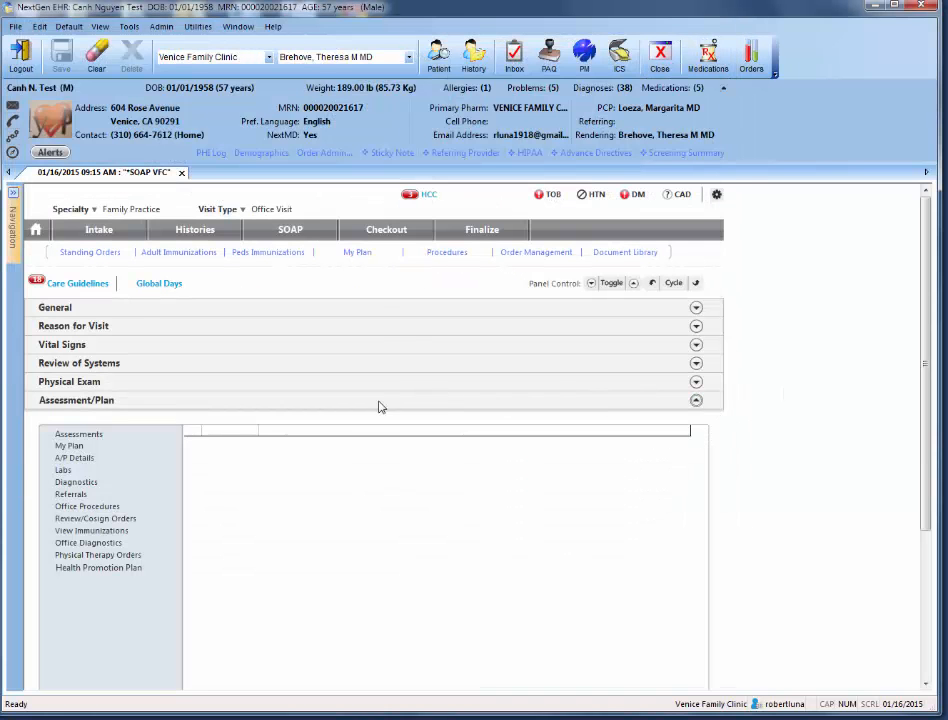
{"action": "left_click", "coordinate": [80, 435]}
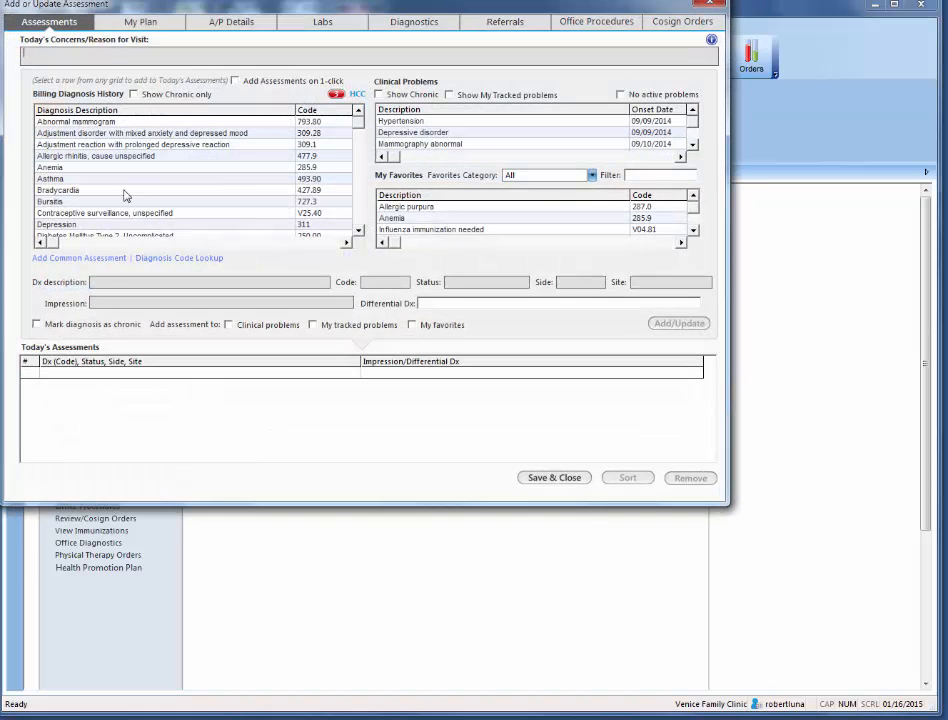
{"action": "left_click", "coordinate": [713, 4]}
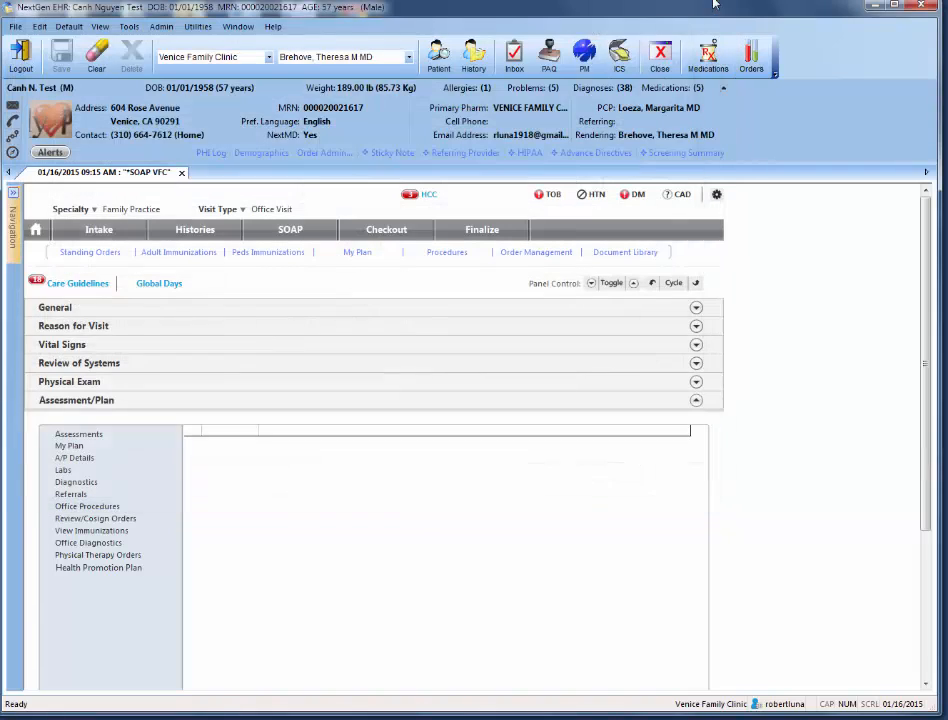
Open the window for adding an assessment from the Finalize page and look through the patient's billing diagnosis history
{"action": "left_click", "coordinate": [379, 232]}
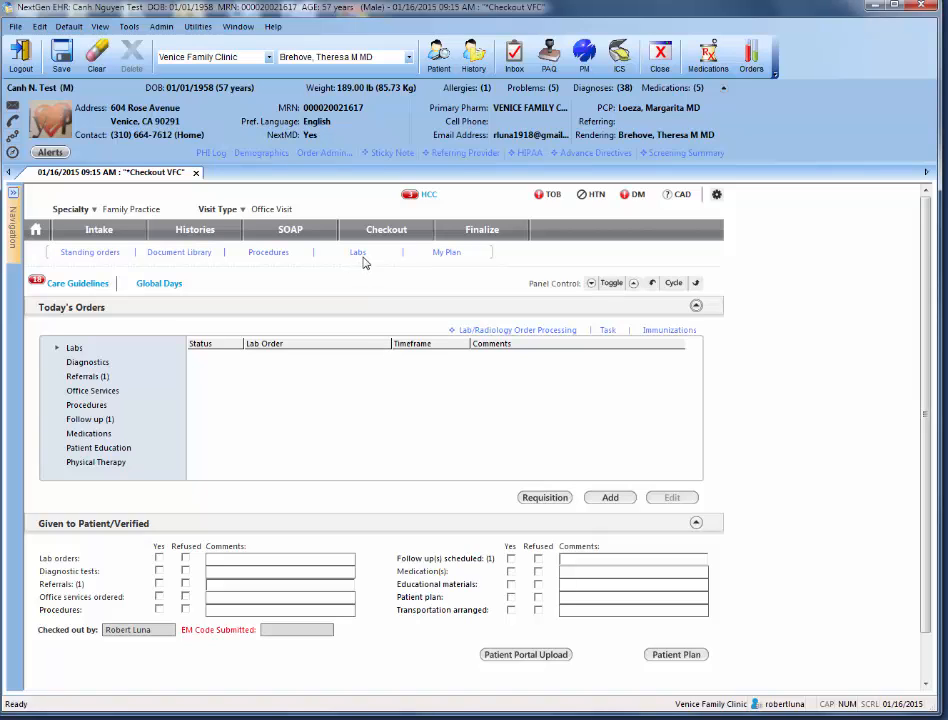
{"action": "left_click", "coordinate": [484, 232]}
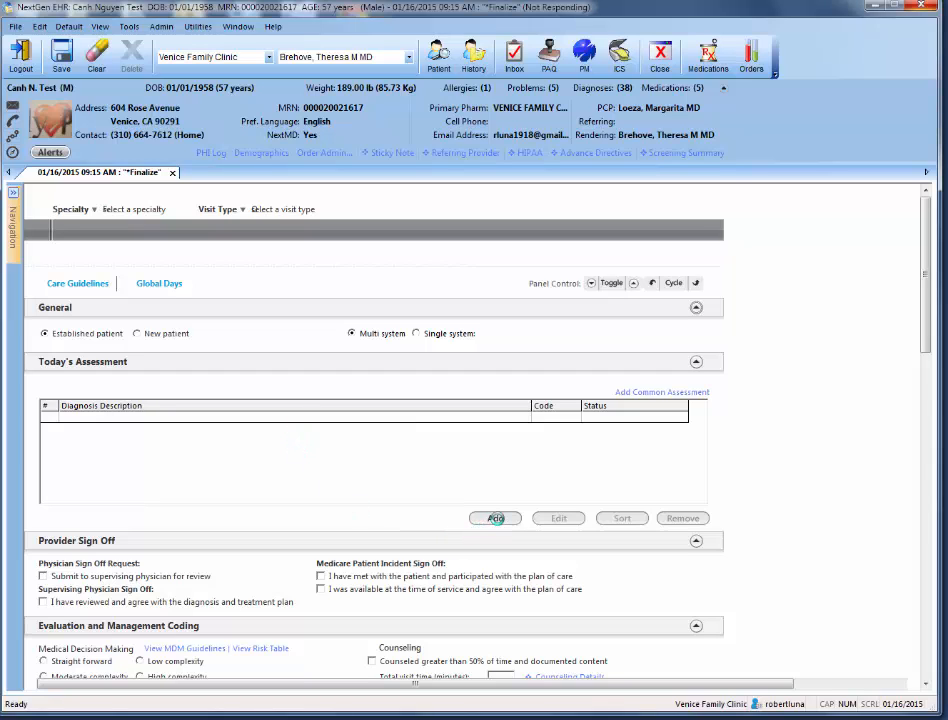
{"action": "left_click", "coordinate": [495, 518]}
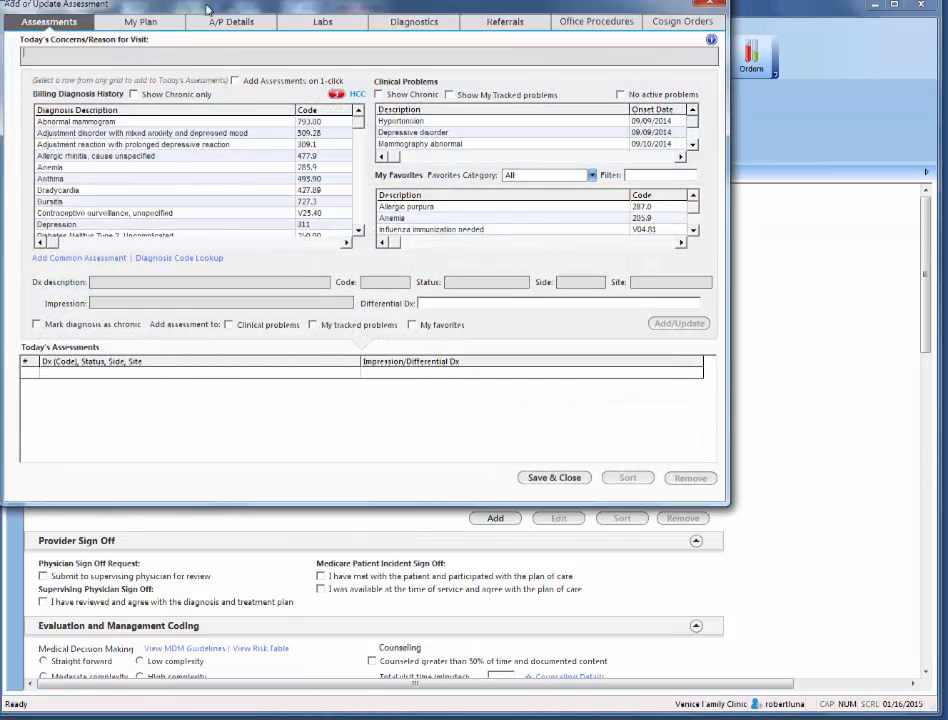
{"action": "left_click_drag", "start_coordinate": [208, 8], "coordinate": [252, 117]}
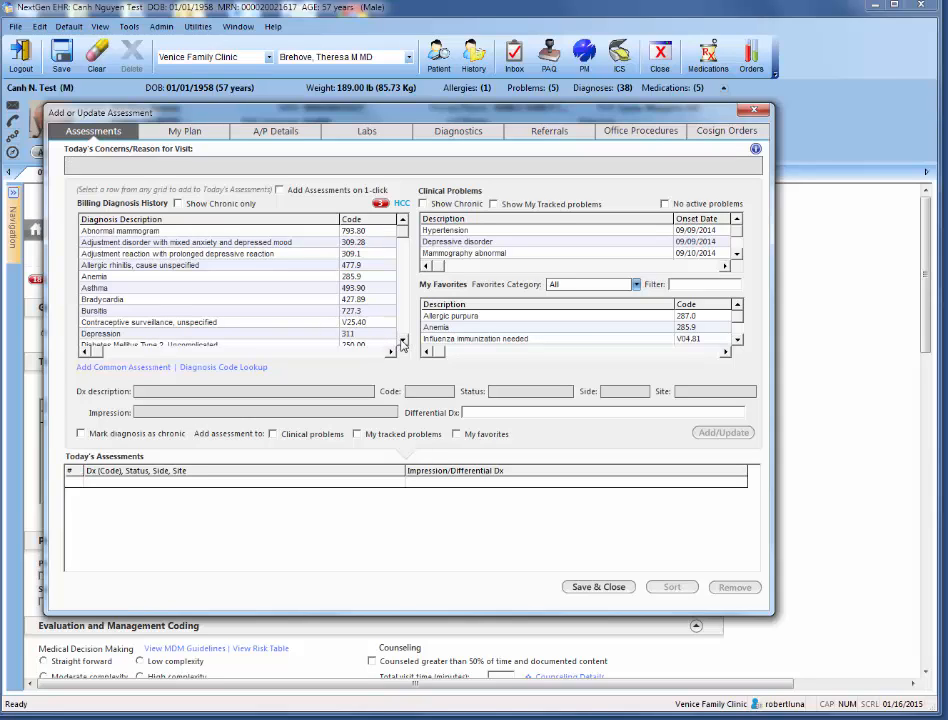
{"action": "scroll", "coordinate": [403, 343], "scroll_direction": "down", "scroll_amount": 1}
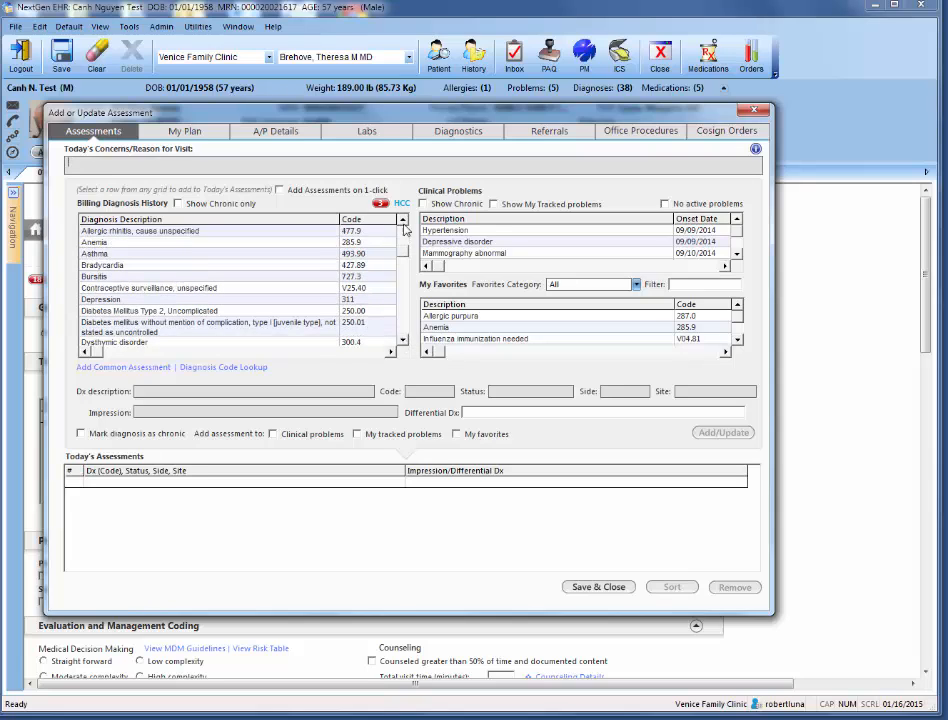
{"action": "scroll", "coordinate": [404, 229], "scroll_direction": "up", "scroll_amount": 1}
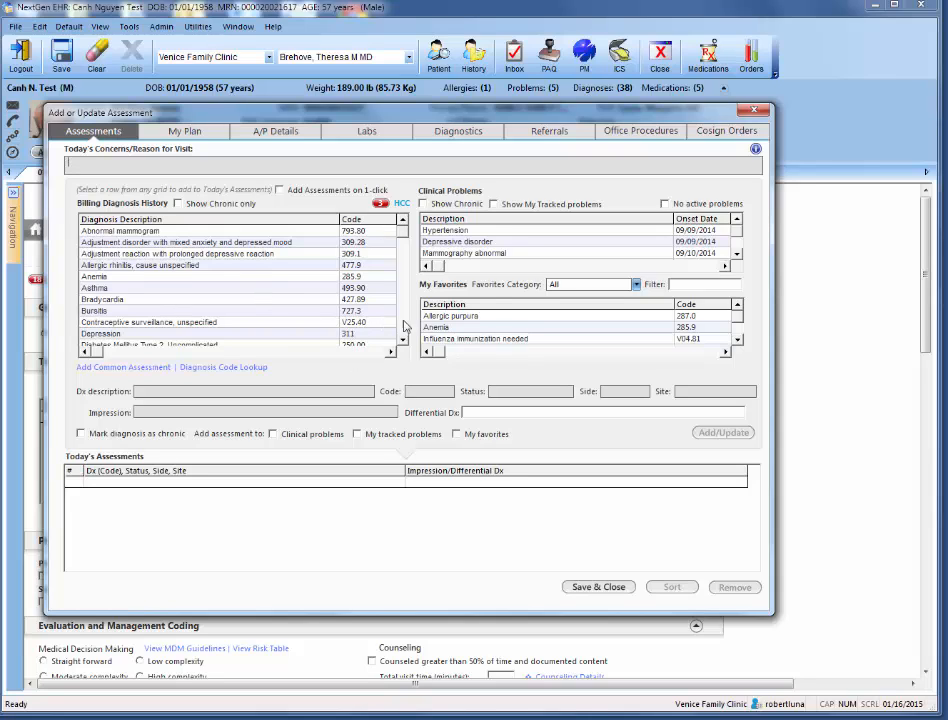
Look up "diverticulitis" among all diagnoses and select Diverticulitis, code 562.11, as the assessment's diagnosis
{"action": "left_click", "coordinate": [480, 328]}
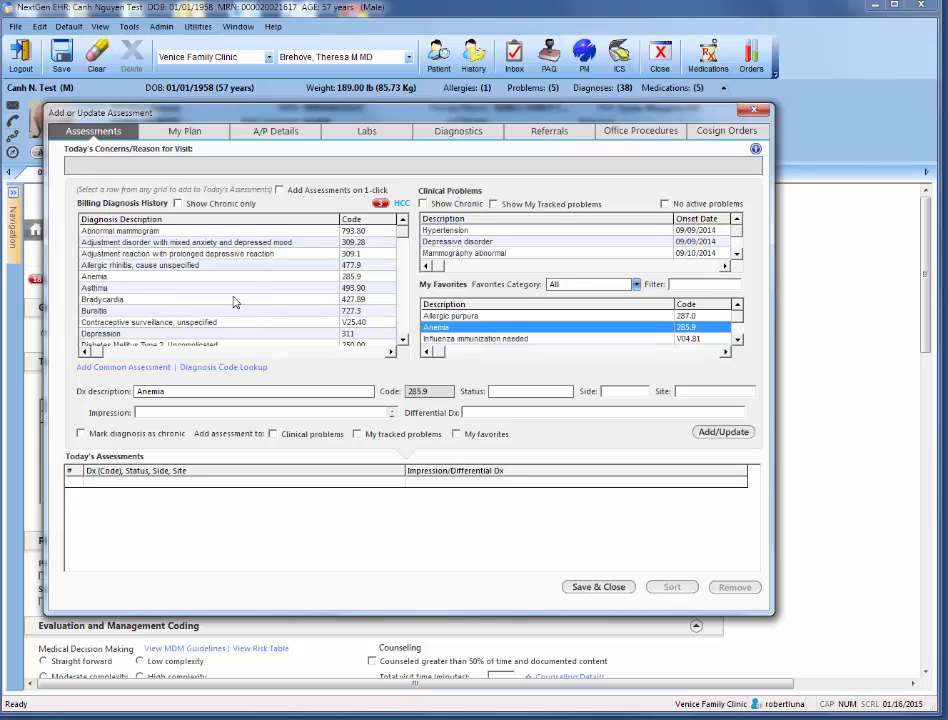
{"action": "left_click", "coordinate": [260, 375]}
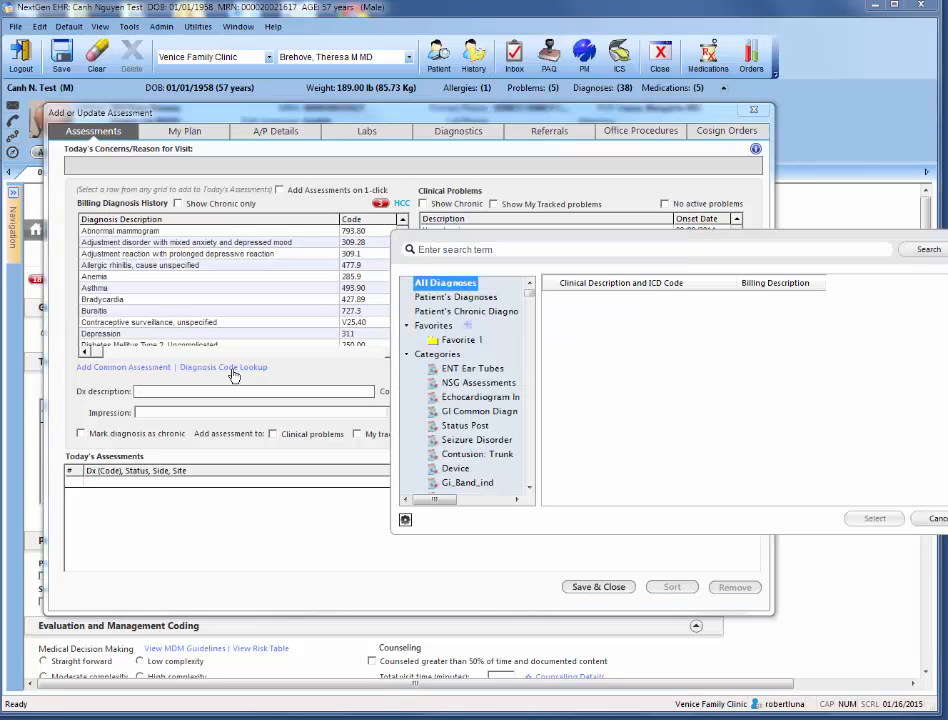
{"action": "left_click_drag", "start_coordinate": [512, 244], "coordinate": [346, 243]}
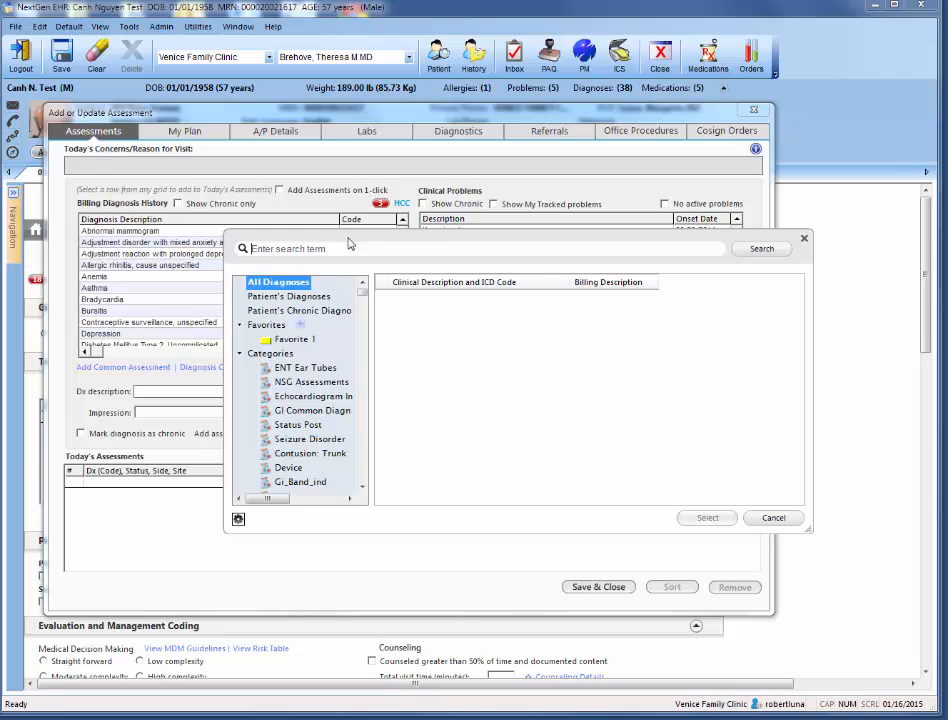
{"action": "type", "text": "diverticu"}
{"action": "key", "text": "BackSpace"}
{"action": "key", "text": "BackSpace"}
{"action": "key", "text": "BackSpace"}
{"action": "key", "text": "Return"}
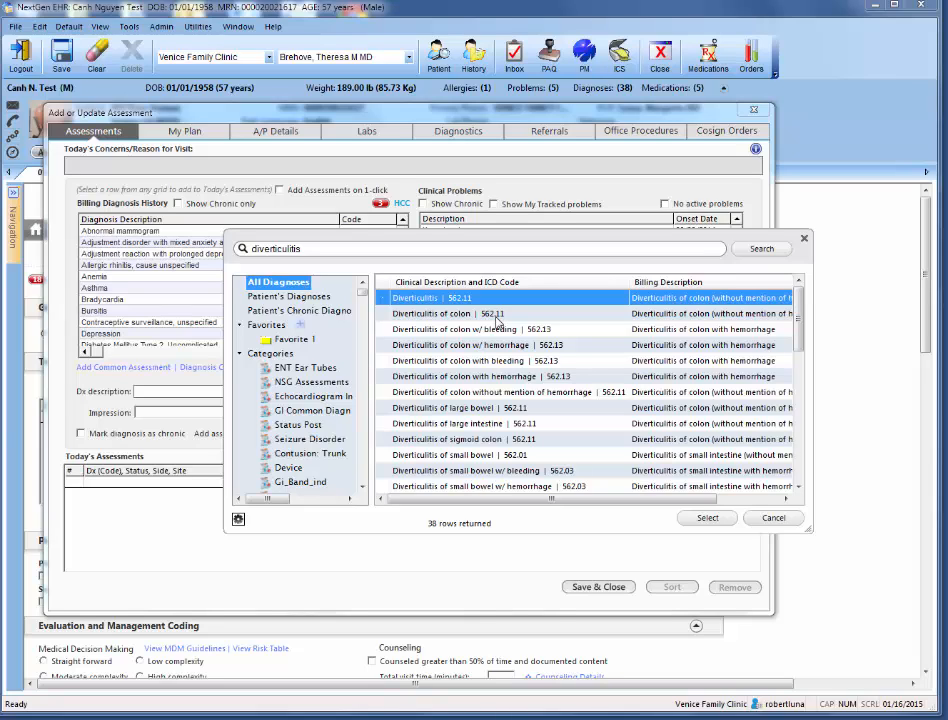
{"action": "left_click", "coordinate": [706, 518]}
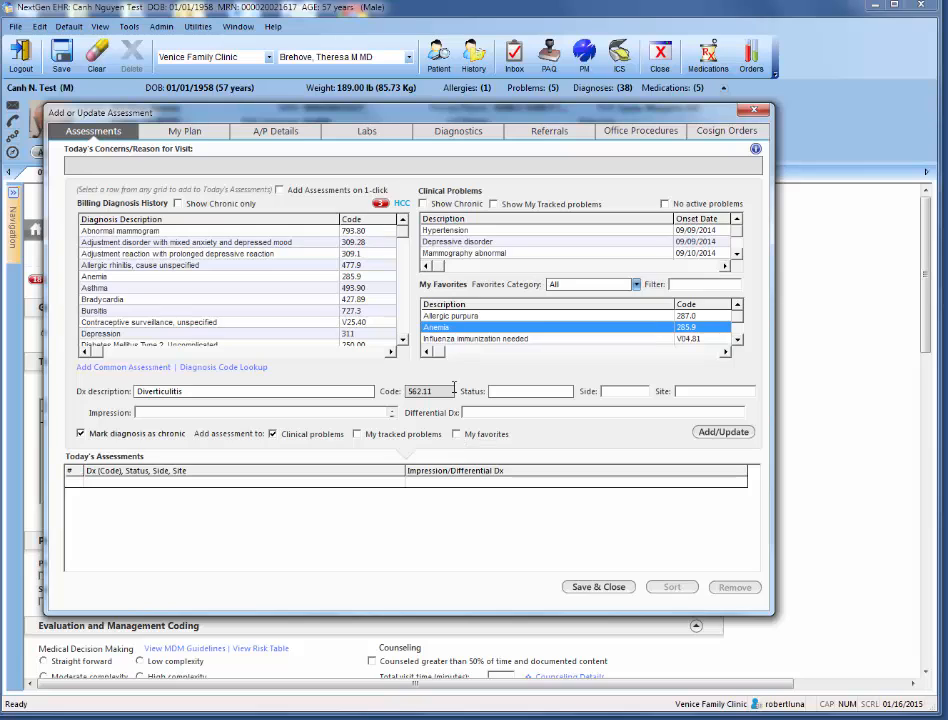
Include the diagnosis in the Favorite 1 favorites category and add it to today's assessments
{"action": "left_click", "coordinate": [457, 434]}
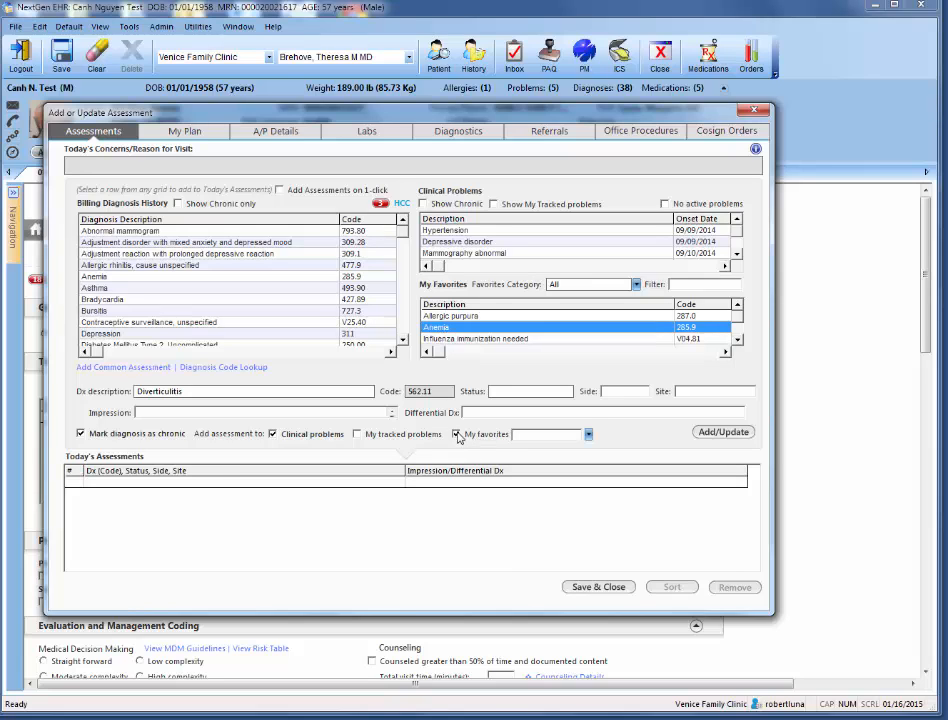
{"action": "left_click", "coordinate": [588, 435]}
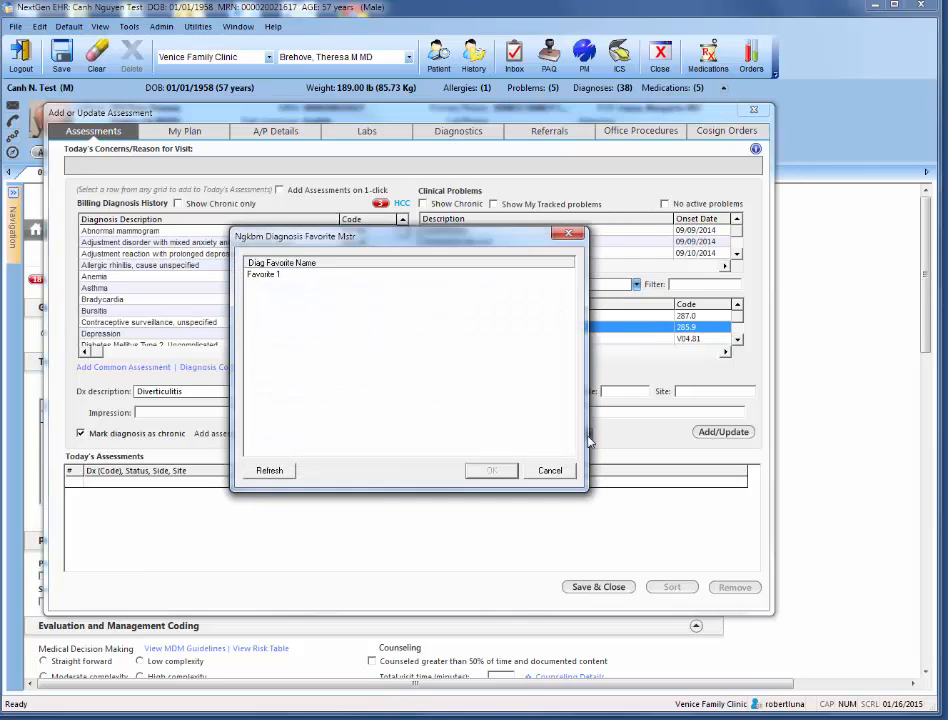
{"action": "left_click", "coordinate": [269, 276]}
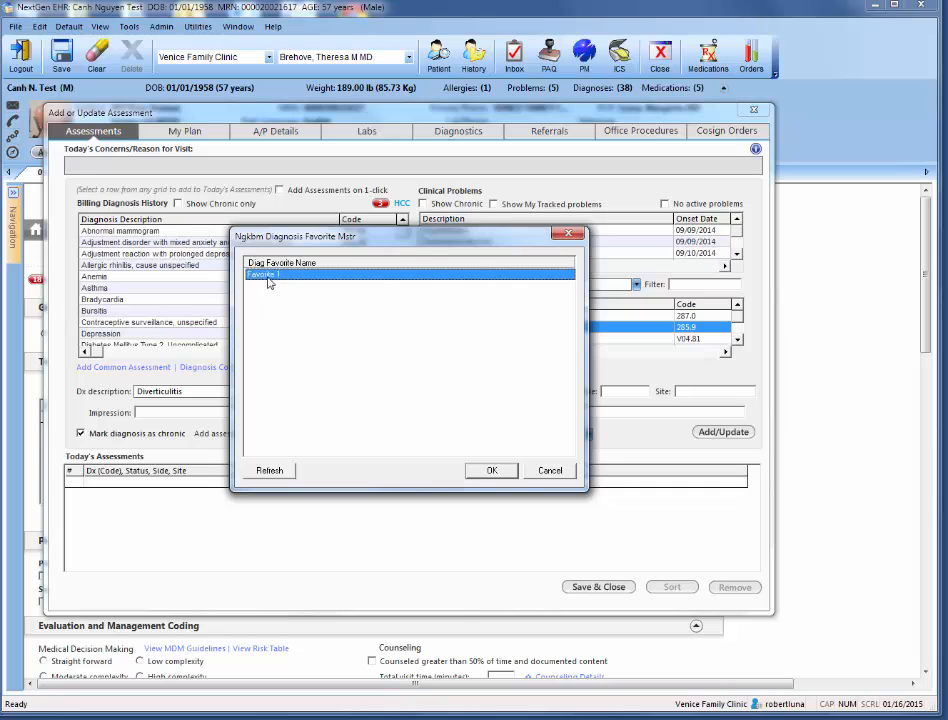
{"action": "left_click", "coordinate": [492, 471]}
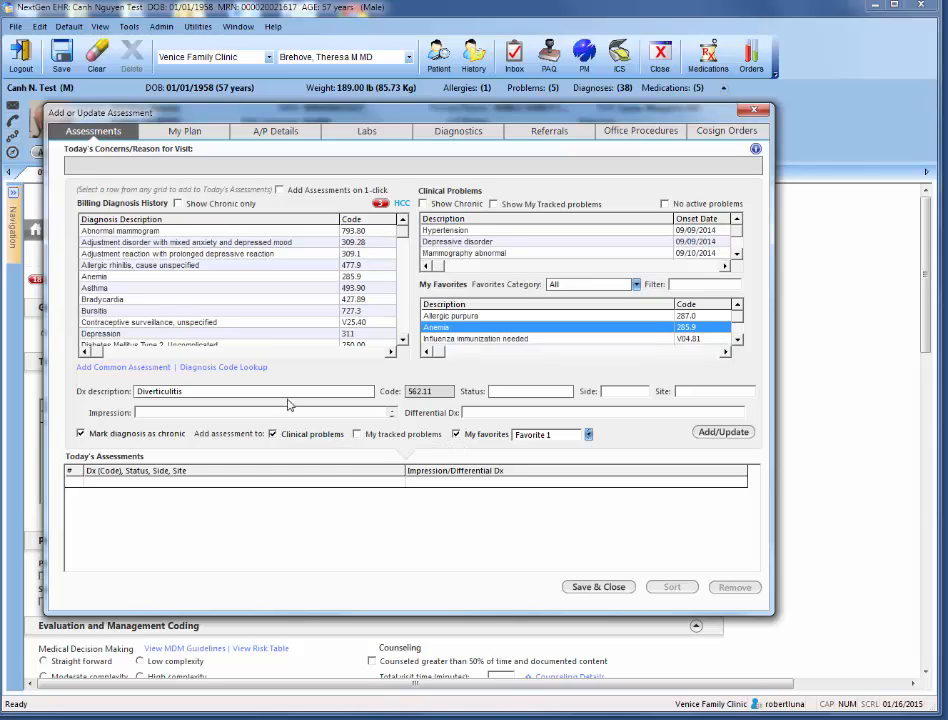
{"action": "left_click", "coordinate": [728, 432]}
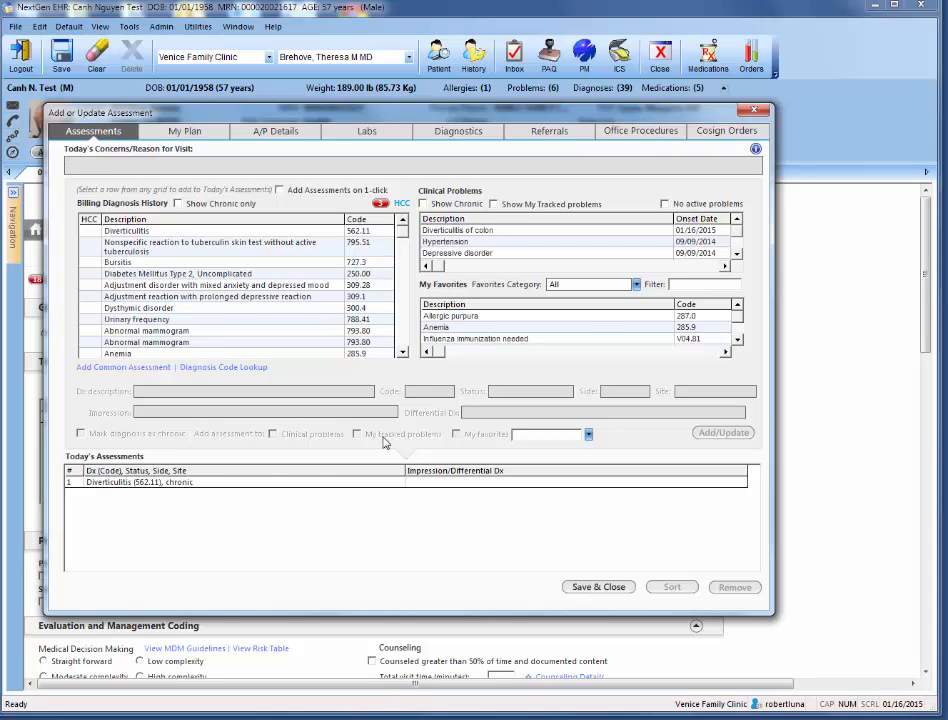
Limit the My Favorites list to the Favorite 1 category and browse its diagnoses
{"action": "left_click", "coordinate": [636, 285]}
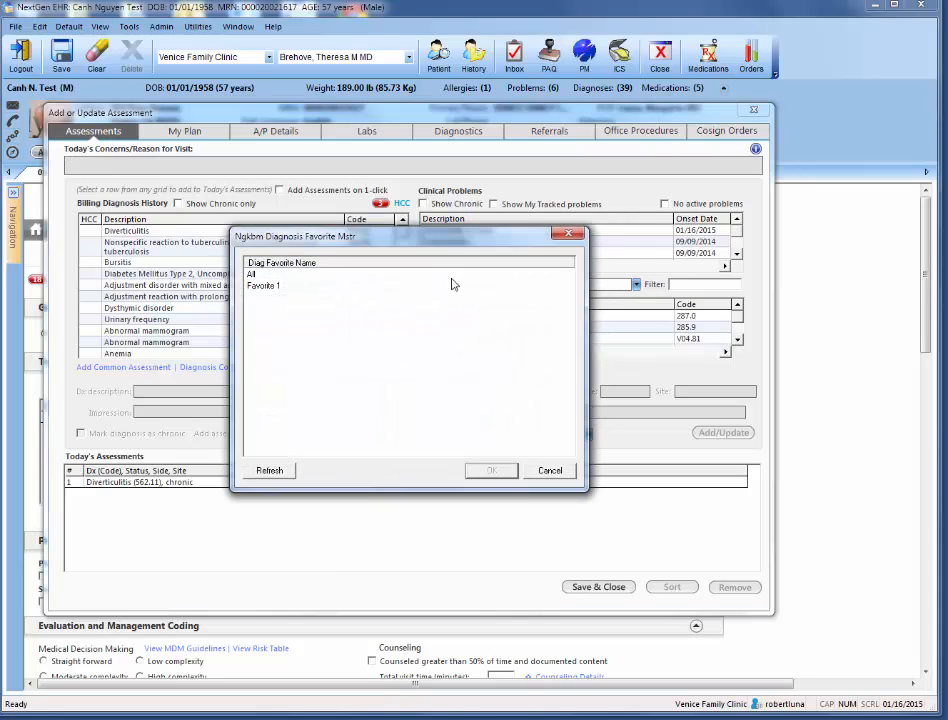
{"action": "left_click", "coordinate": [317, 287]}
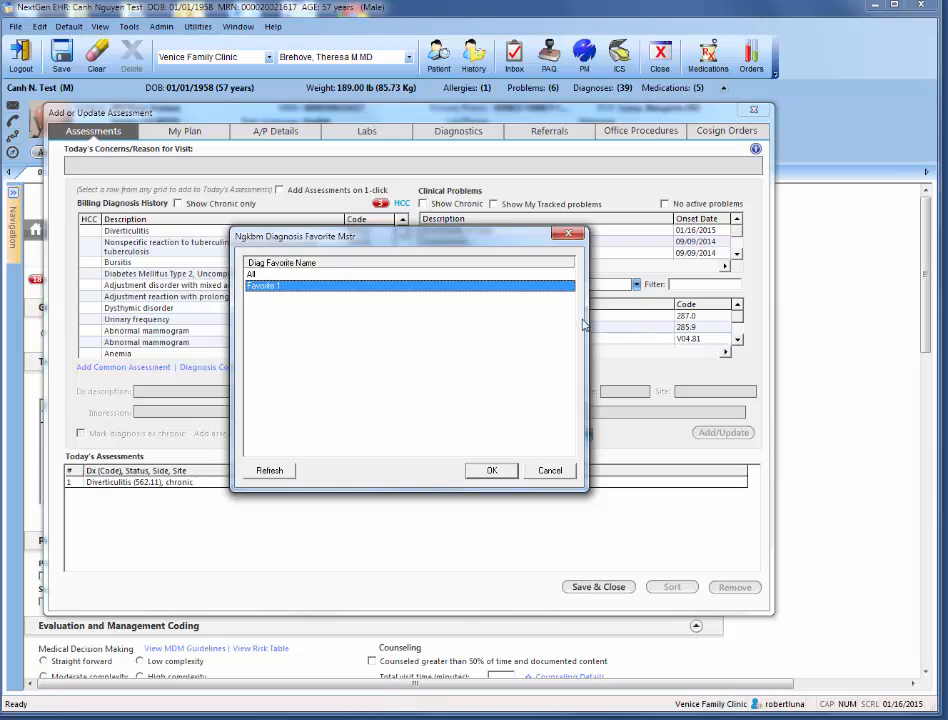
{"action": "left_click", "coordinate": [489, 472]}
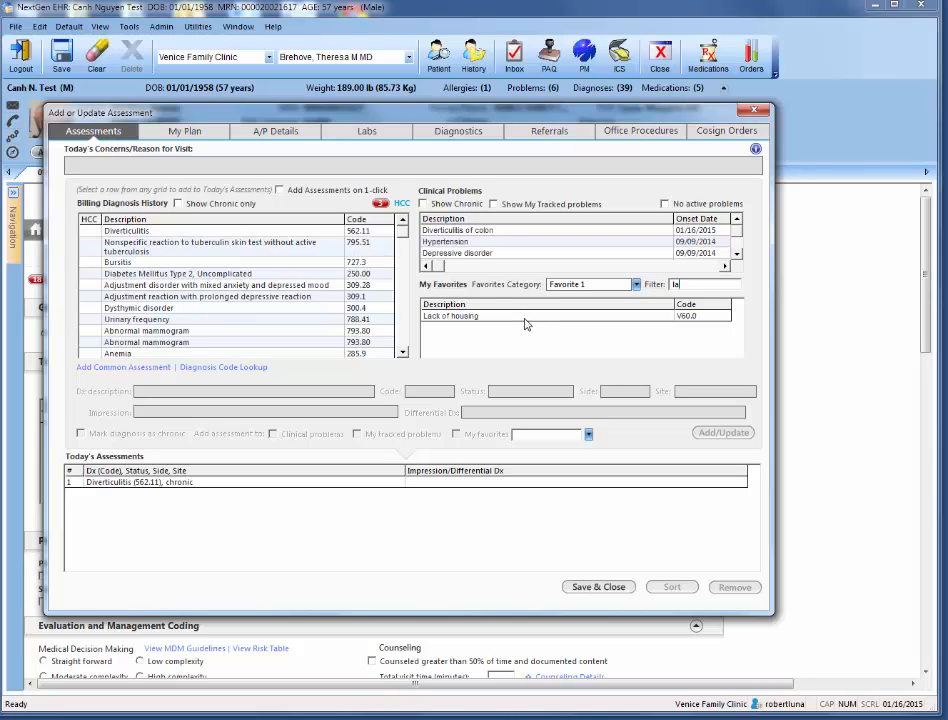
{"action": "left_click", "coordinate": [738, 340]}
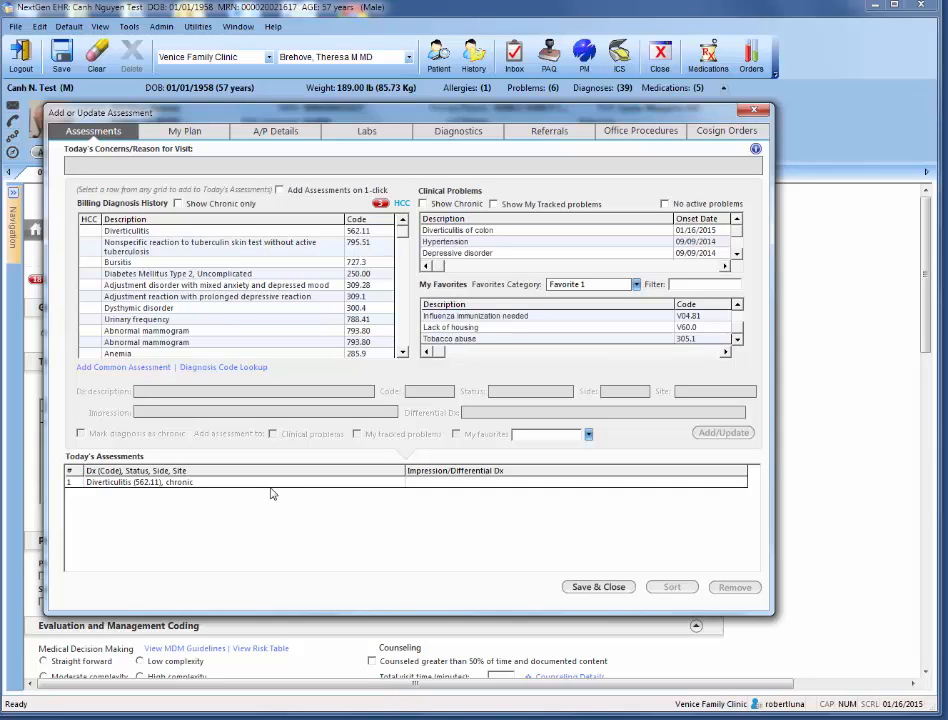
Display the Diverticulitis order set in My Plan, dismissing the choice of another diagnosis group
{"action": "left_click", "coordinate": [186, 133]}
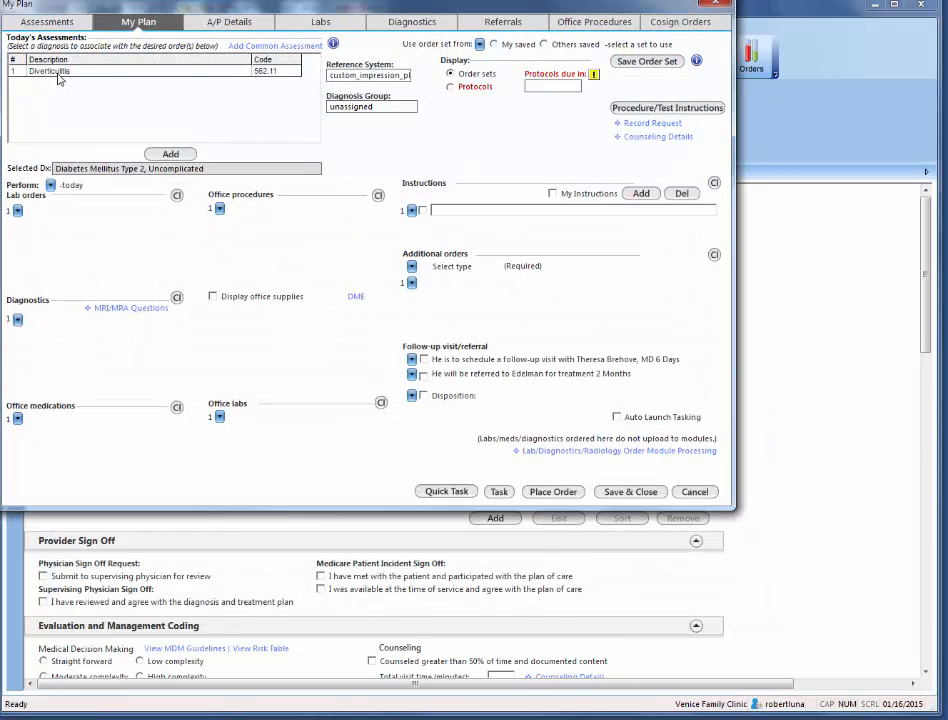
{"action": "left_click", "coordinate": [57, 72]}
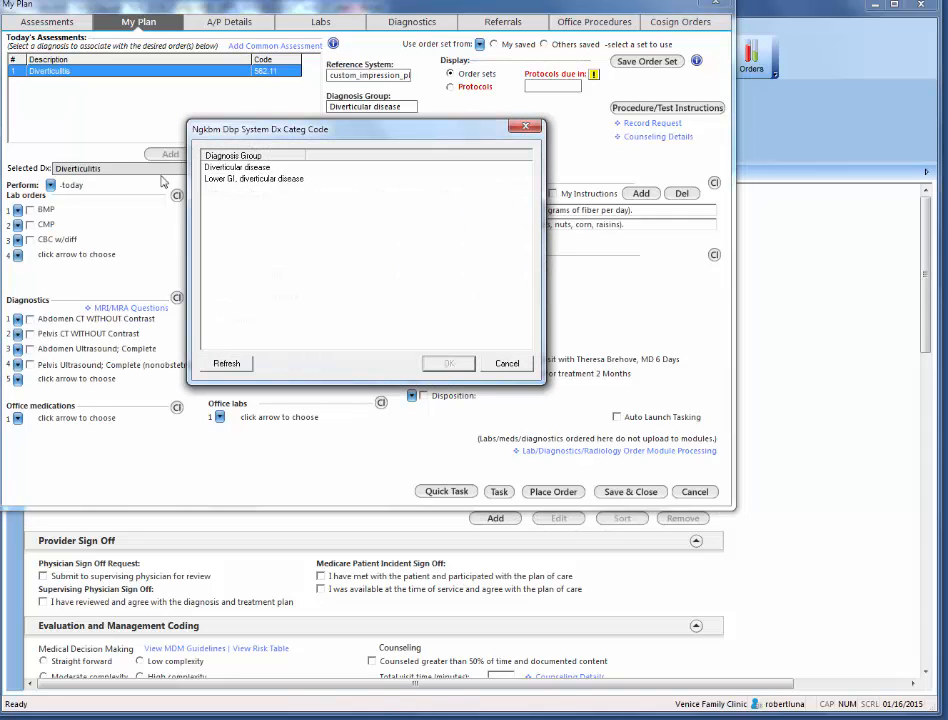
{"action": "left_click", "coordinate": [505, 364]}
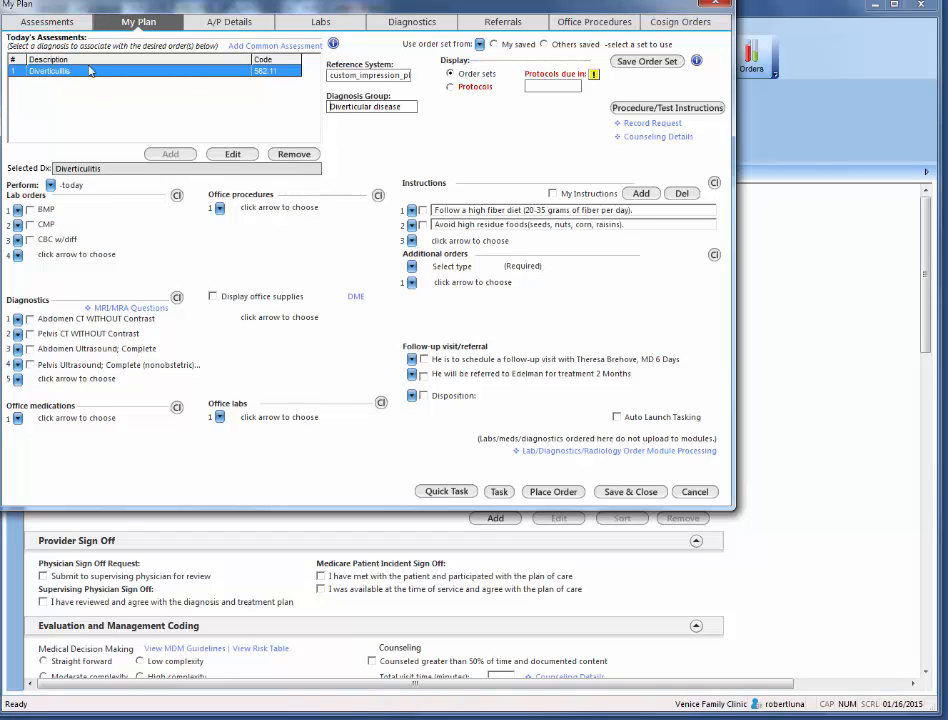
Add Asthma (493.90) from the billing diagnosis history to today's assessments
{"action": "left_click", "coordinate": [156, 158]}
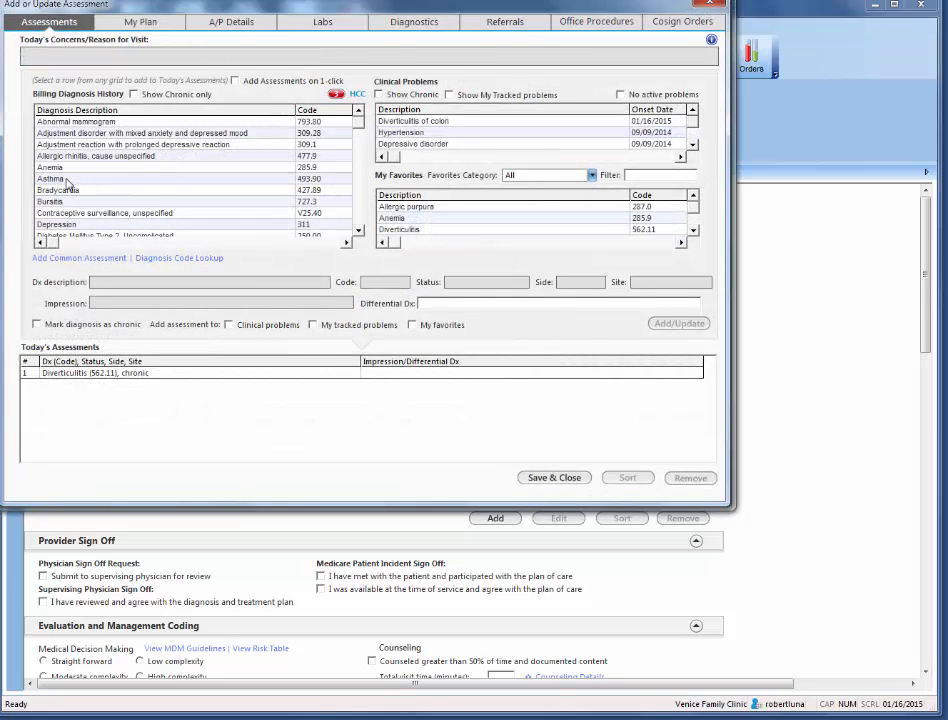
{"action": "left_click", "coordinate": [60, 178]}
{"action": "left_click", "coordinate": [669, 323]}
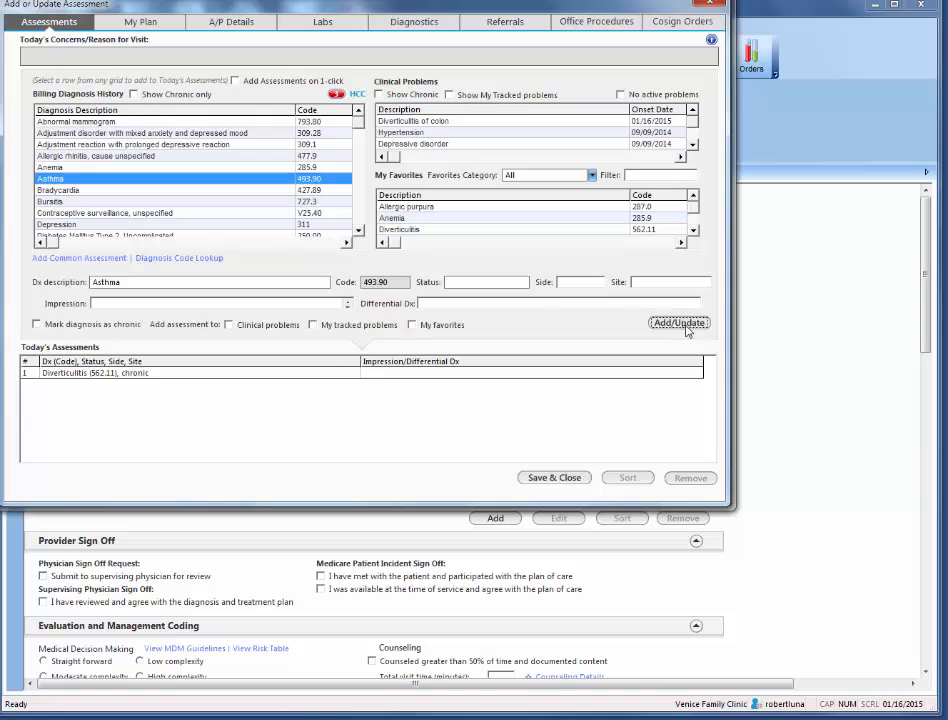
View the Asthma order set in My Plan and switch back to the Diverticulitis orders, dismissing the diagnosis group choice
{"action": "left_click", "coordinate": [146, 23]}
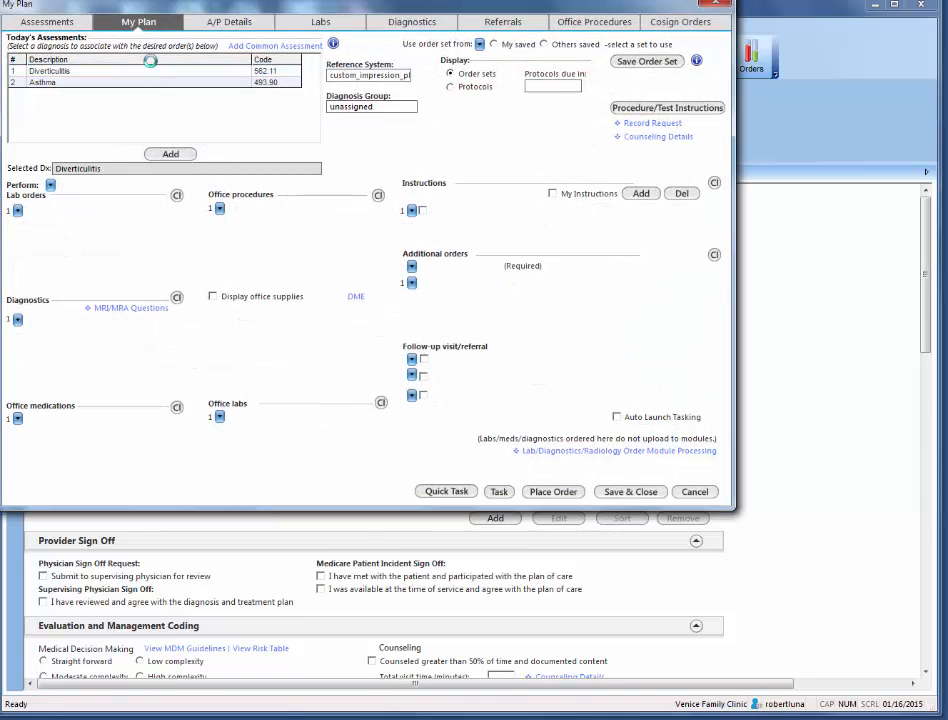
{"action": "left_click", "coordinate": [81, 84]}
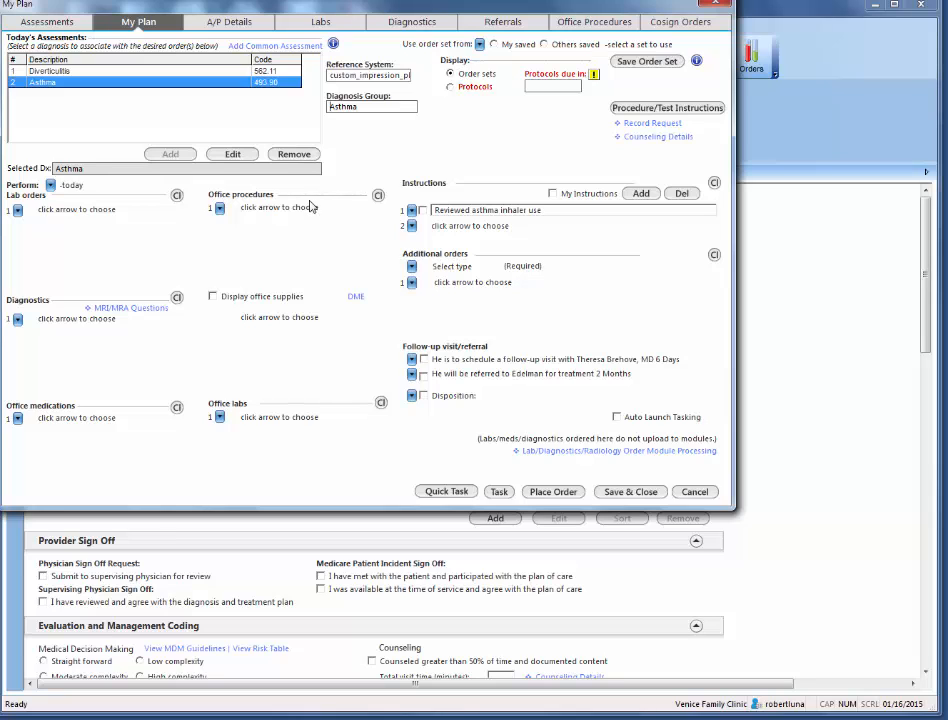
{"action": "left_click", "coordinate": [48, 71]}
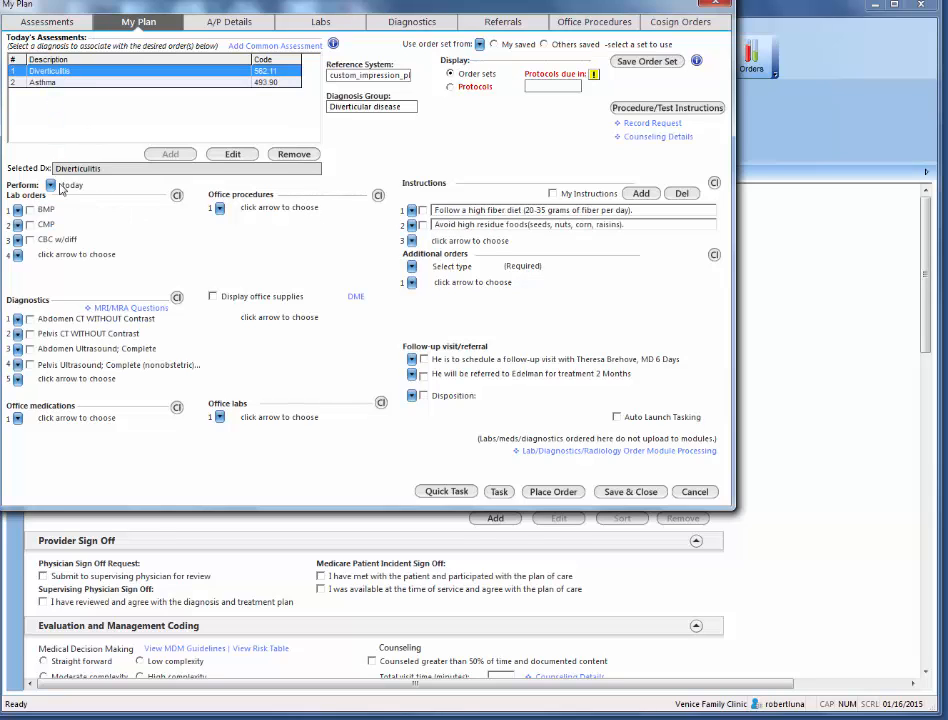
{"action": "left_click", "coordinate": [506, 362]}
Place orders for the BMP lab and the high fiber diet instruction under Diverticulitis
{"action": "left_click", "coordinate": [30, 211]}
{"action": "left_click", "coordinate": [555, 493]}
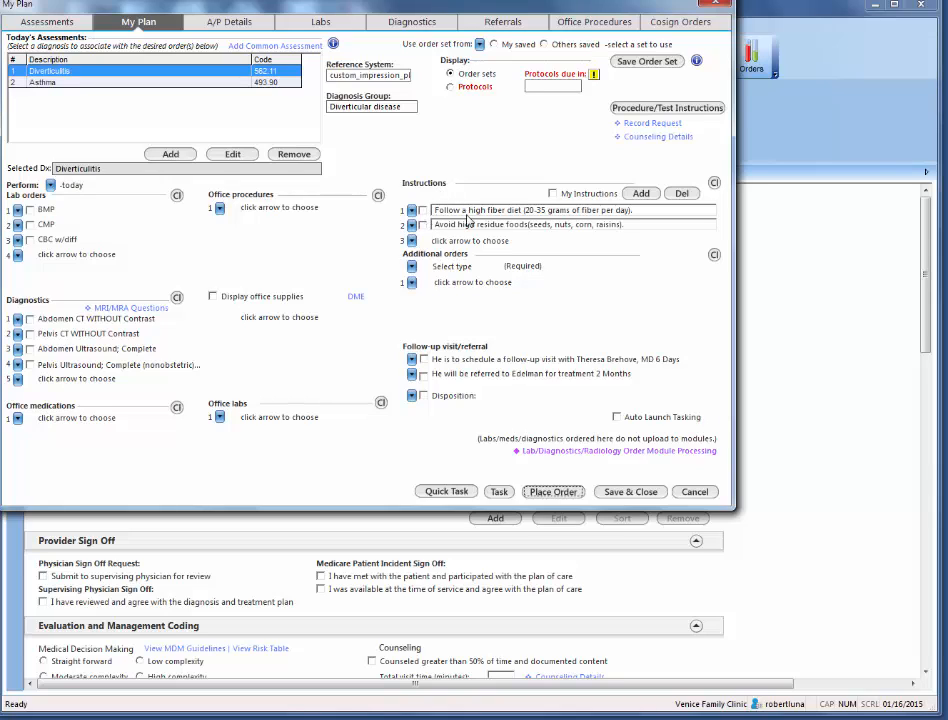
{"action": "left_click", "coordinate": [422, 211]}
{"action": "left_click", "coordinate": [553, 492]}
Start a follow-up visit order for Diverticulitis and choose a different follow-up provider from the practice's provider list
{"action": "left_click", "coordinate": [424, 362]}
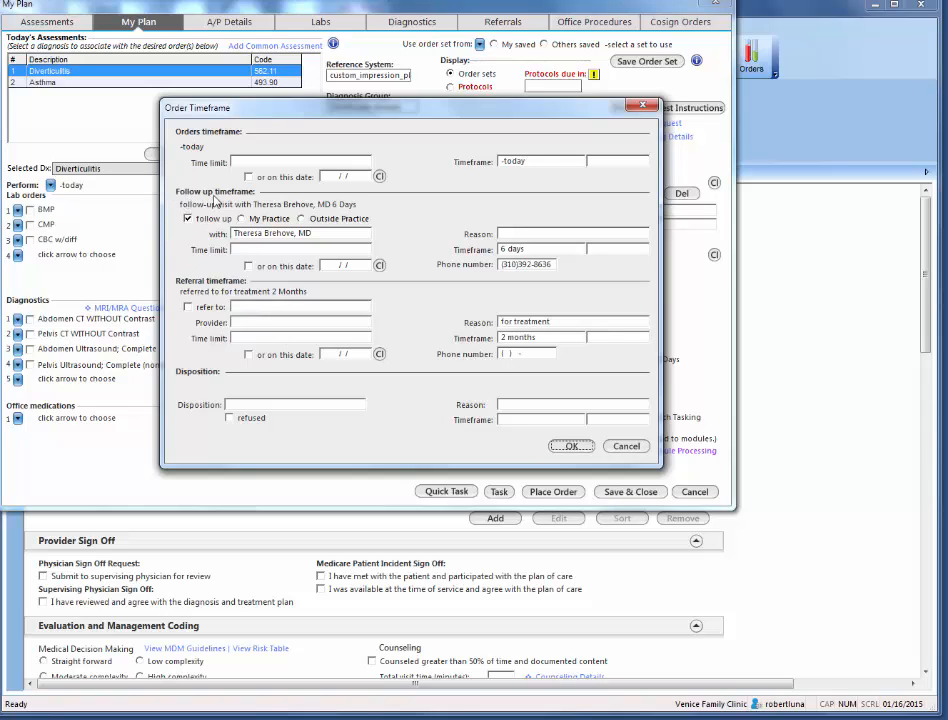
{"action": "left_click", "coordinate": [257, 233]}
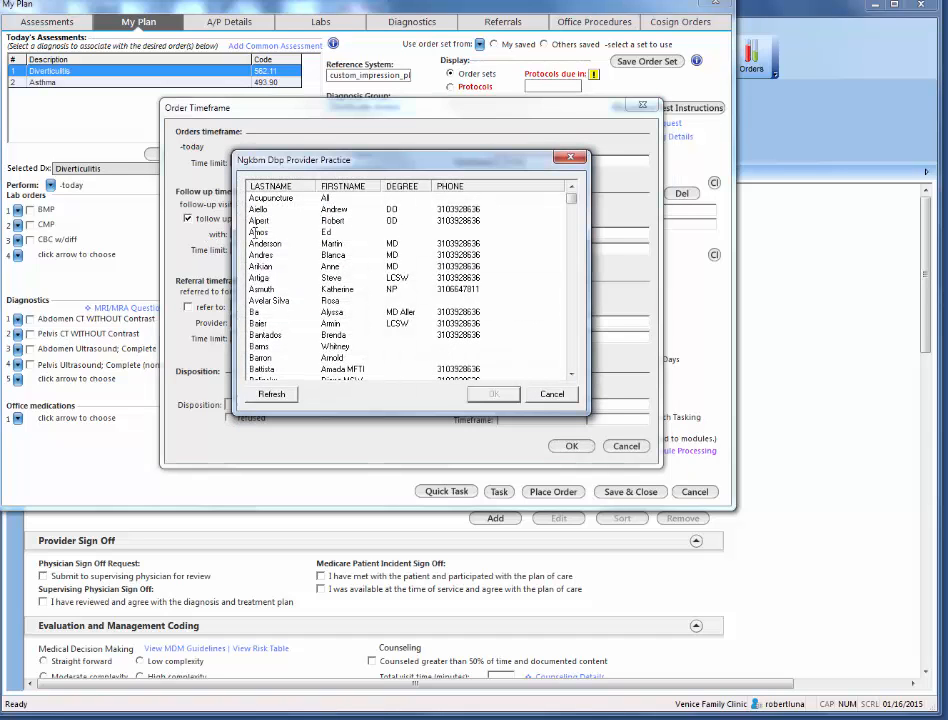
{"action": "left_click", "coordinate": [328, 243]}
{"action": "left_click", "coordinate": [489, 393]}
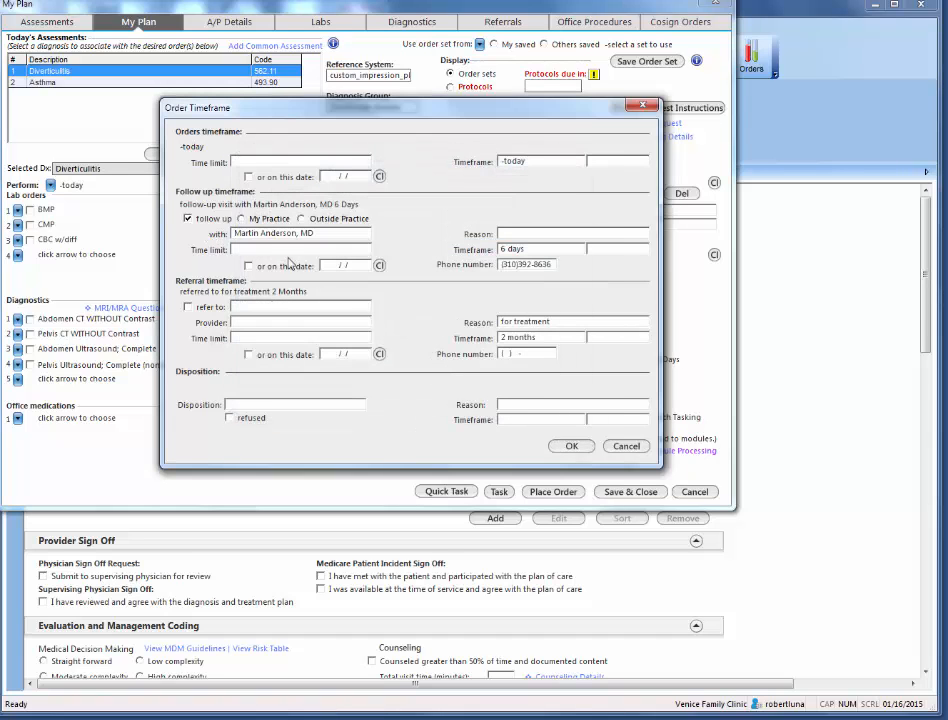
Set the follow-up reason to "teen clinic" and the timeframe to 2 weeks, and place the follow-up visit order
{"action": "left_click", "coordinate": [505, 234]}
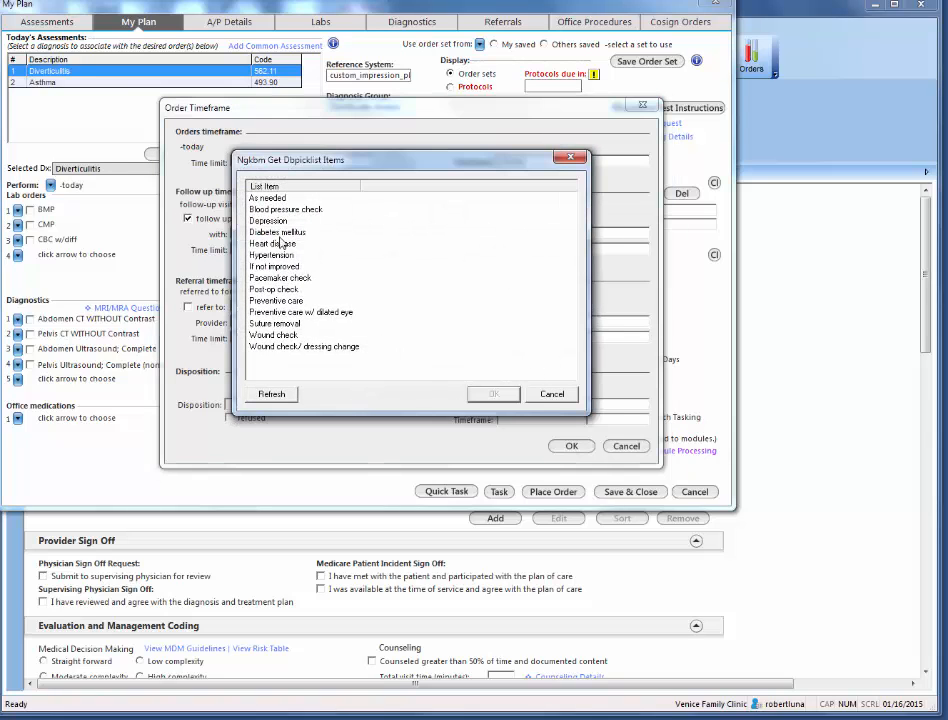
{"action": "left_click", "coordinate": [557, 395]}
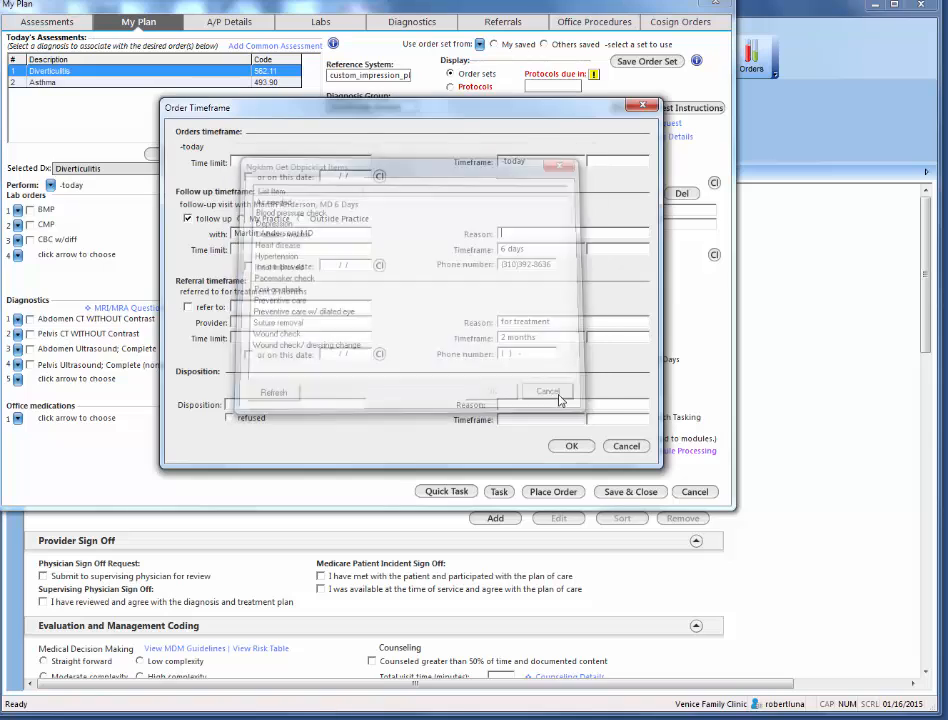
{"action": "type", "text": "teen clinic"}
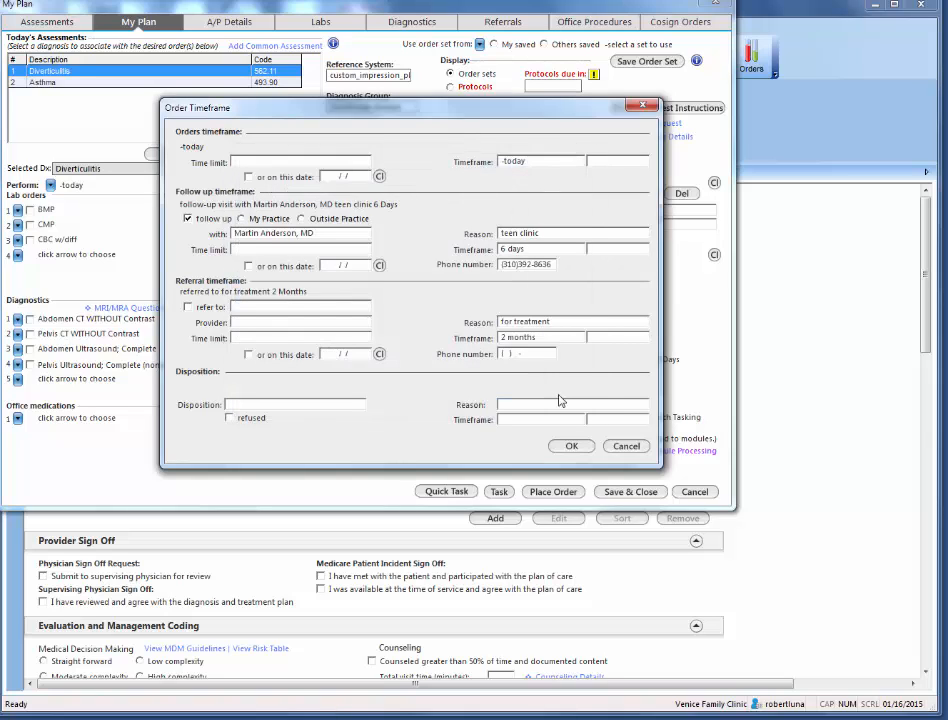
{"action": "double_click", "coordinate": [528, 247]}
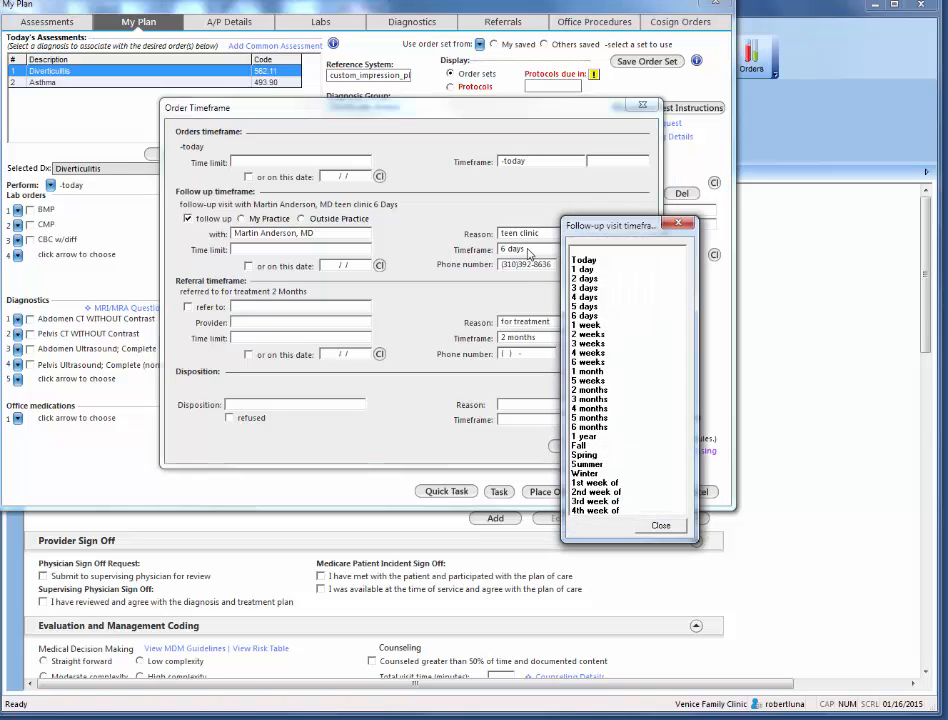
{"action": "double_click", "coordinate": [588, 334]}
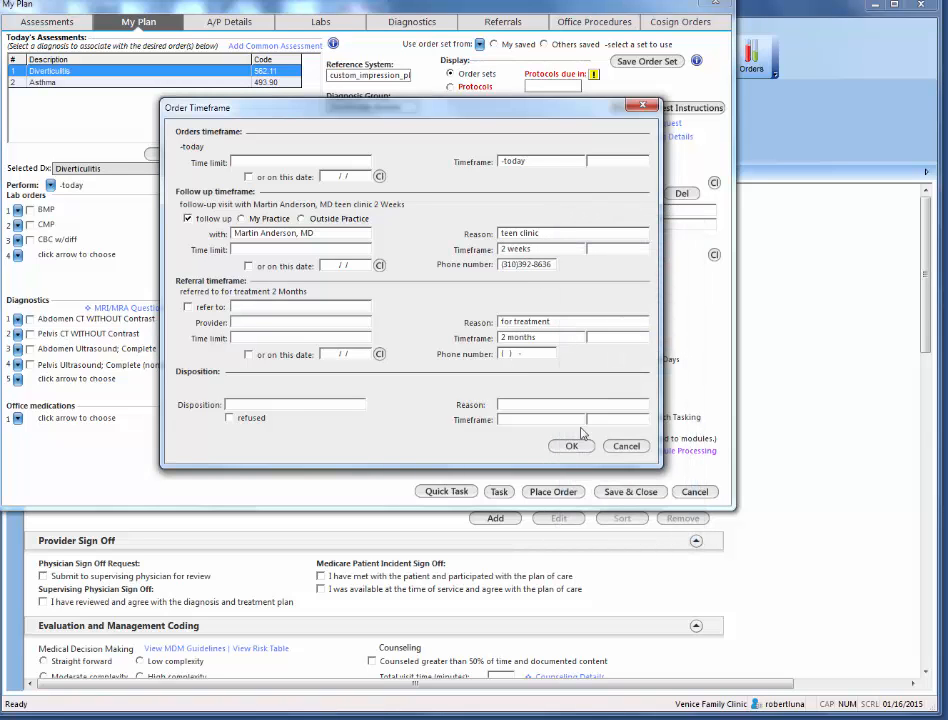
{"action": "left_click", "coordinate": [571, 446]}
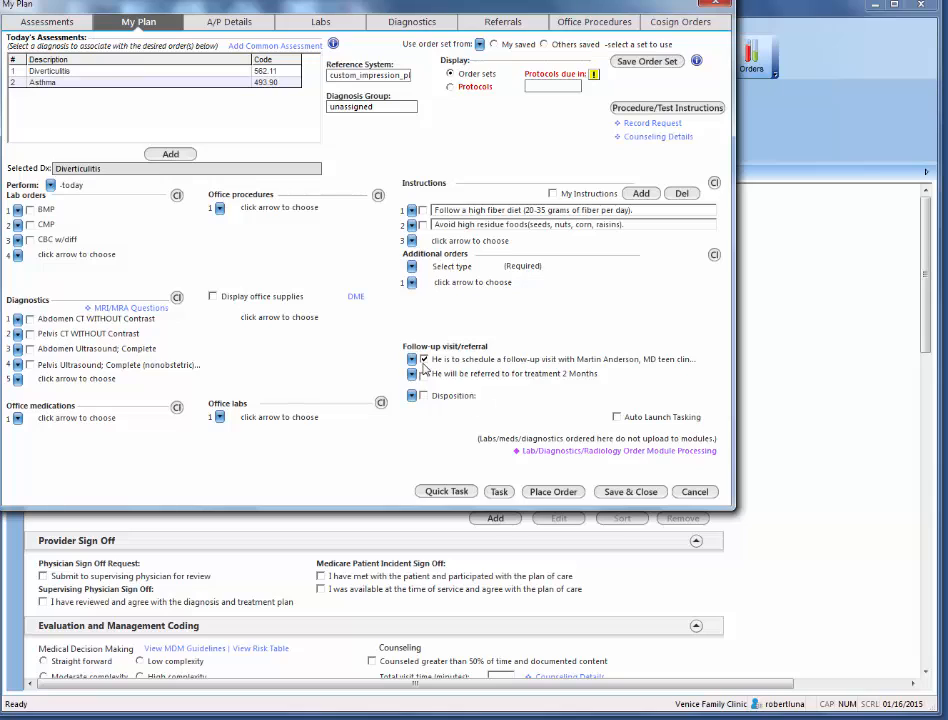
{"action": "left_click", "coordinate": [563, 493]}
{"action": "left_click", "coordinate": [422, 376]}
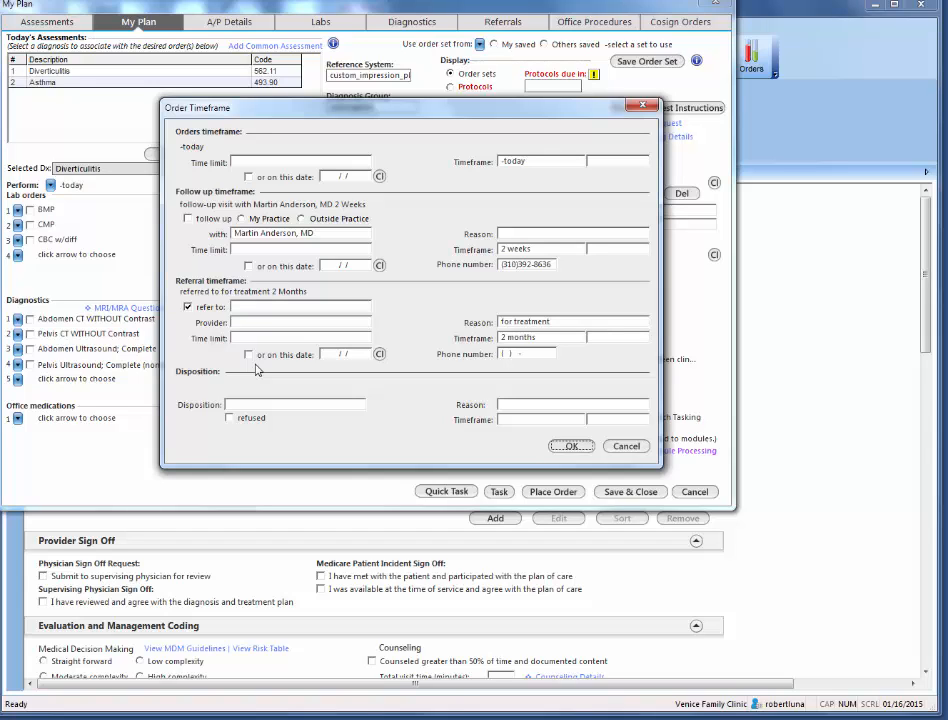
{"action": "left_click", "coordinate": [626, 446]}
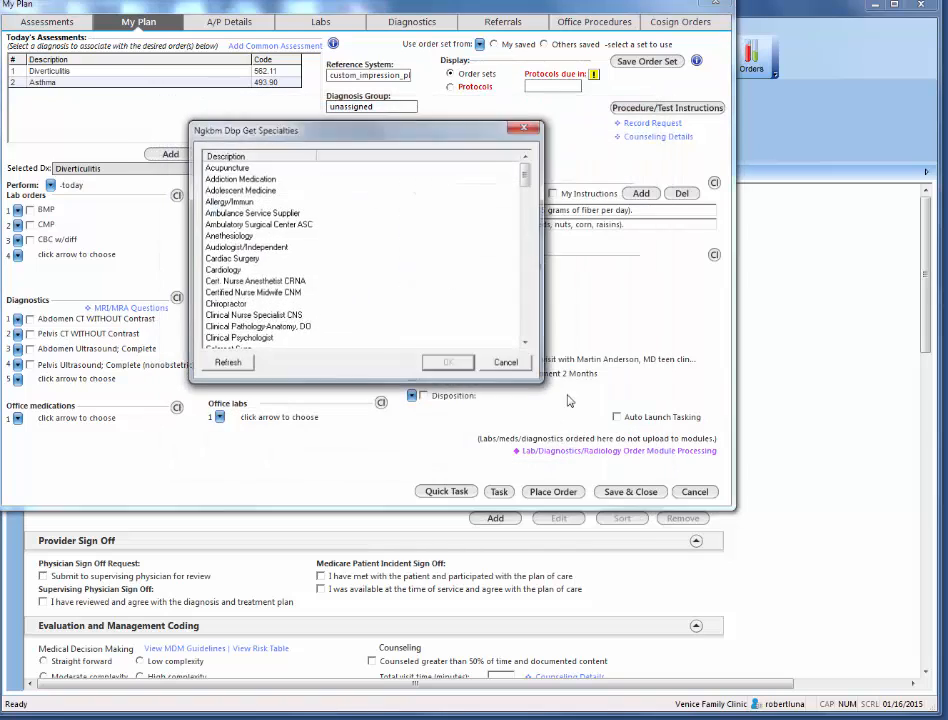
{"action": "left_click", "coordinate": [516, 366]}
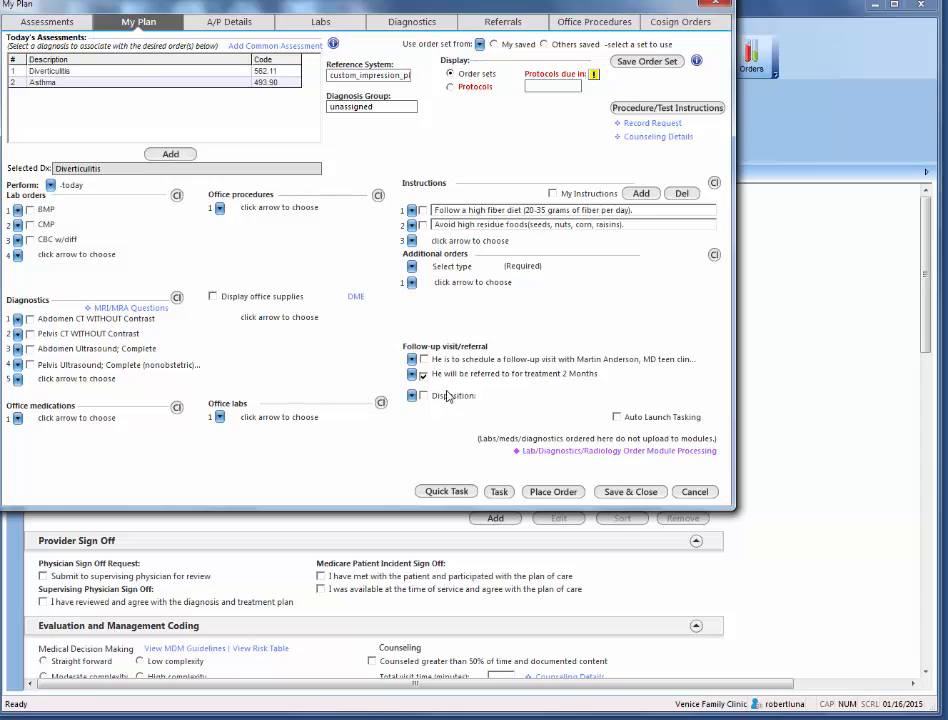
Start a referral order for Diverticulitis and enter Edelman as the referral destination, dismissing the specialty list
{"action": "left_click", "coordinate": [423, 376]}
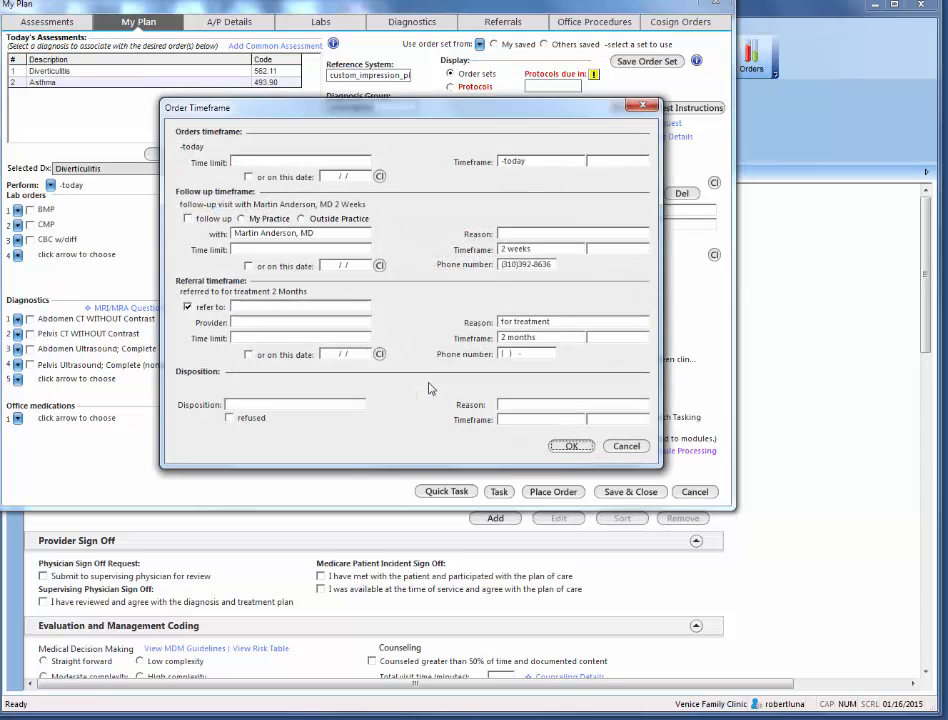
{"action": "left_click", "coordinate": [269, 307]}
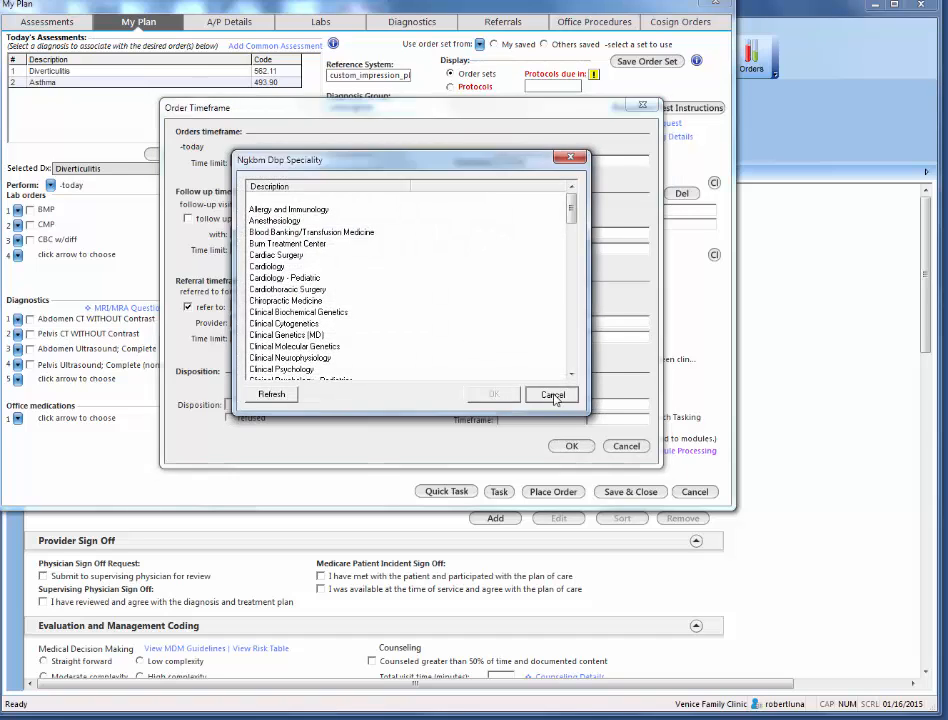
{"action": "left_click", "coordinate": [551, 394]}
{"action": "type", "text": "Edelman"}
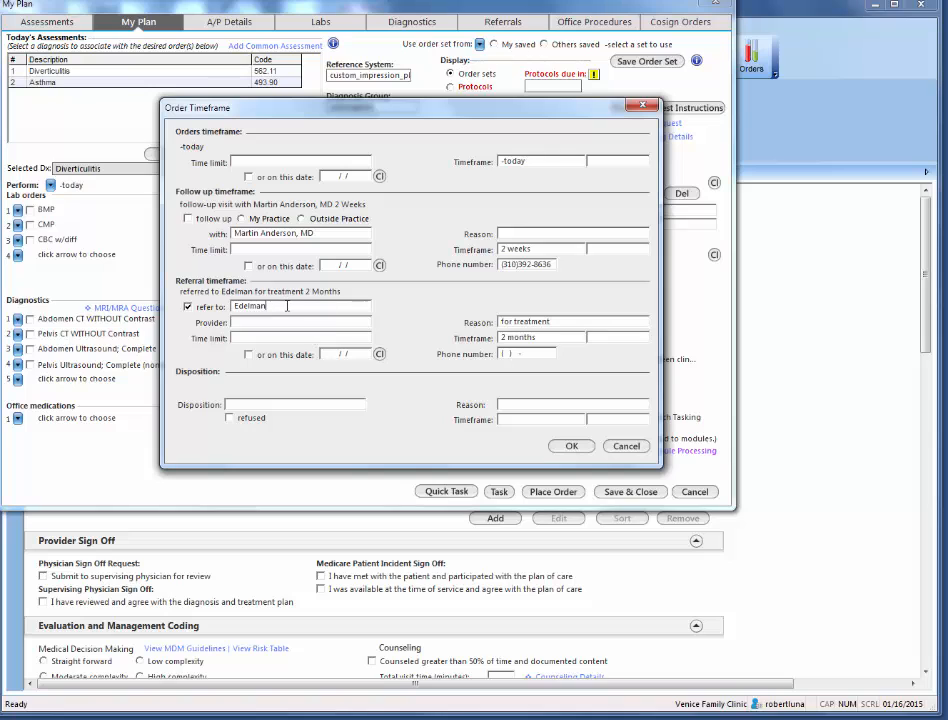
Set the referral reason to treatment and its timeframe to 2 weeks, and place the referral order
{"action": "double_click", "coordinate": [547, 325]}
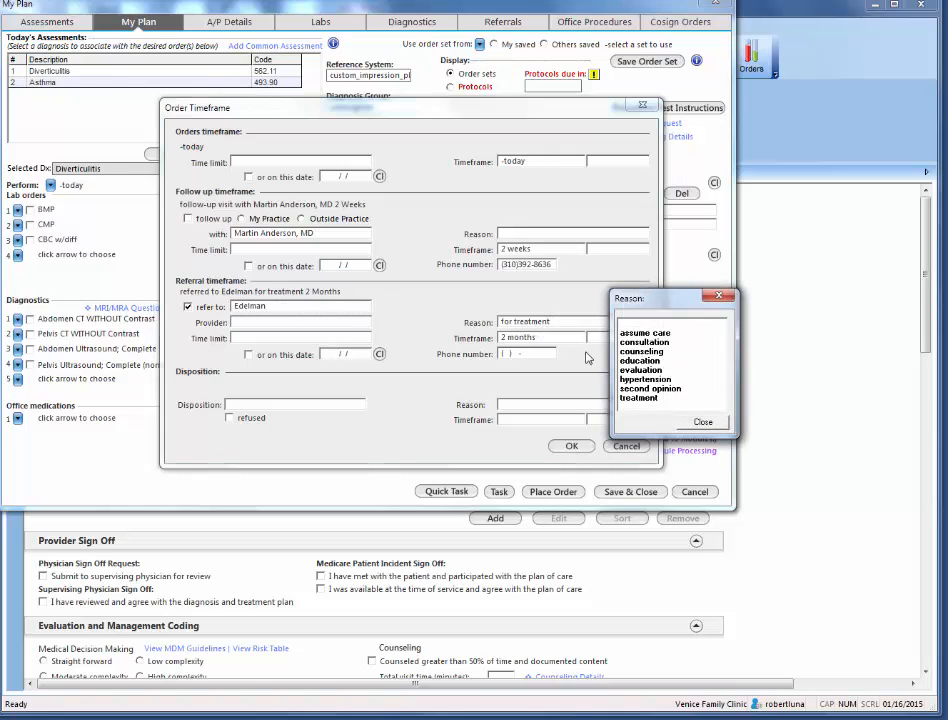
{"action": "left_click", "coordinate": [645, 398]}
{"action": "left_click", "coordinate": [647, 399]}
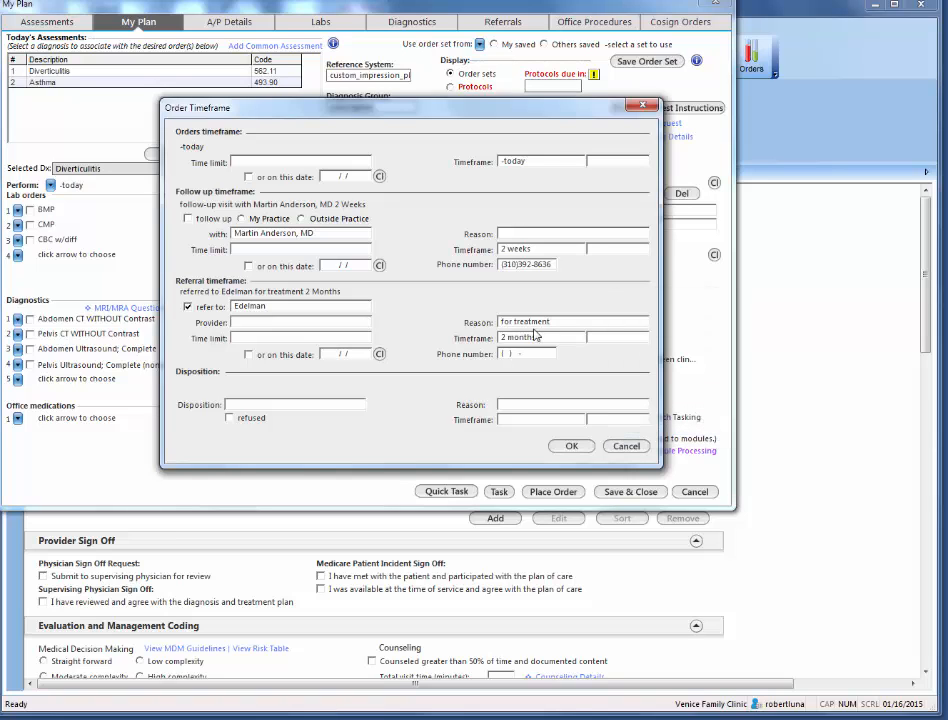
{"action": "double_click", "coordinate": [541, 337]}
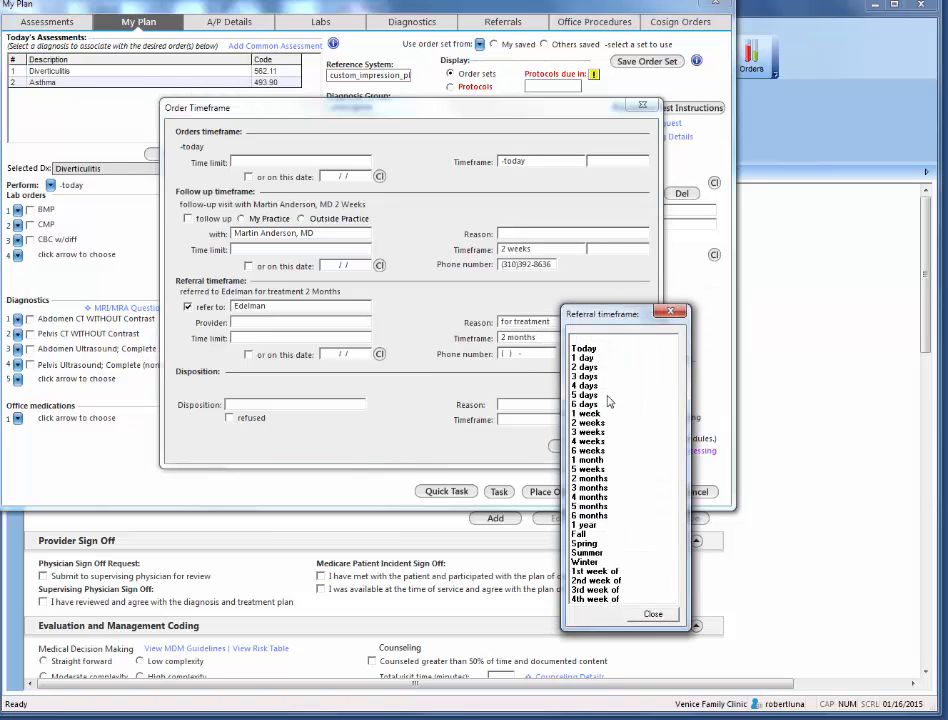
{"action": "left_click", "coordinate": [592, 424]}
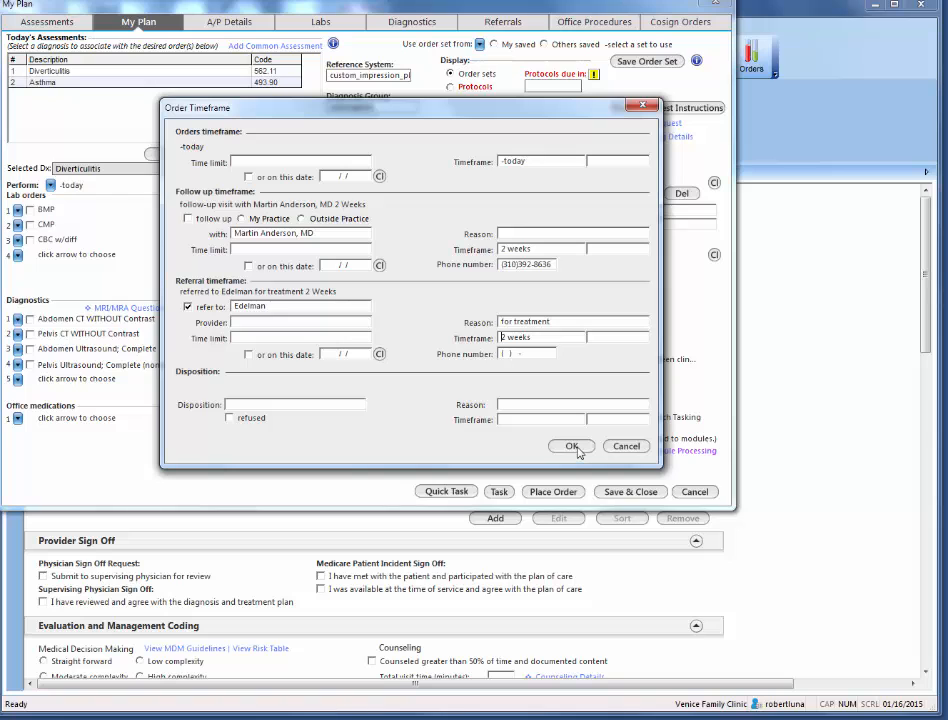
{"action": "left_click", "coordinate": [568, 446]}
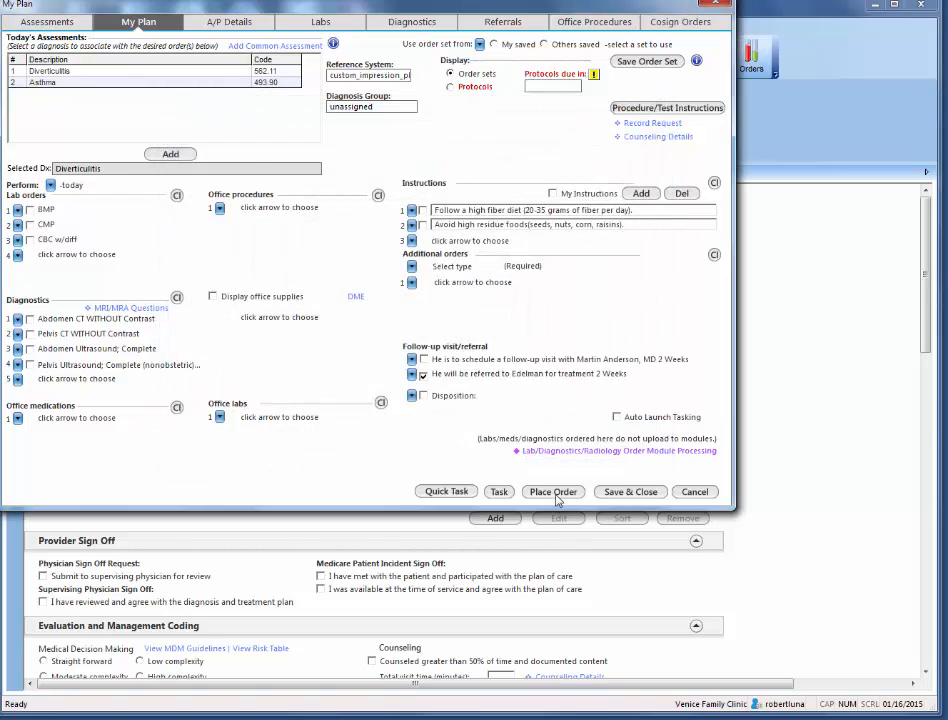
{"action": "left_click", "coordinate": [422, 374]}
Review the Asthma order set in My Plan and the A/P Details recorded for Diverticulitis and Asthma
{"action": "left_click", "coordinate": [127, 84]}
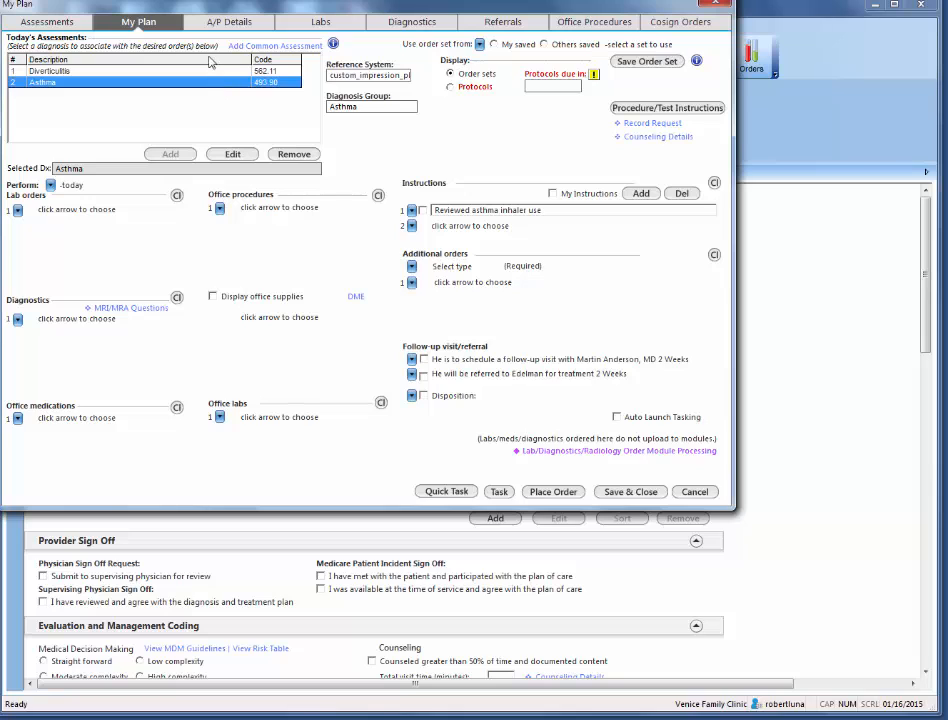
{"action": "left_click", "coordinate": [222, 23]}
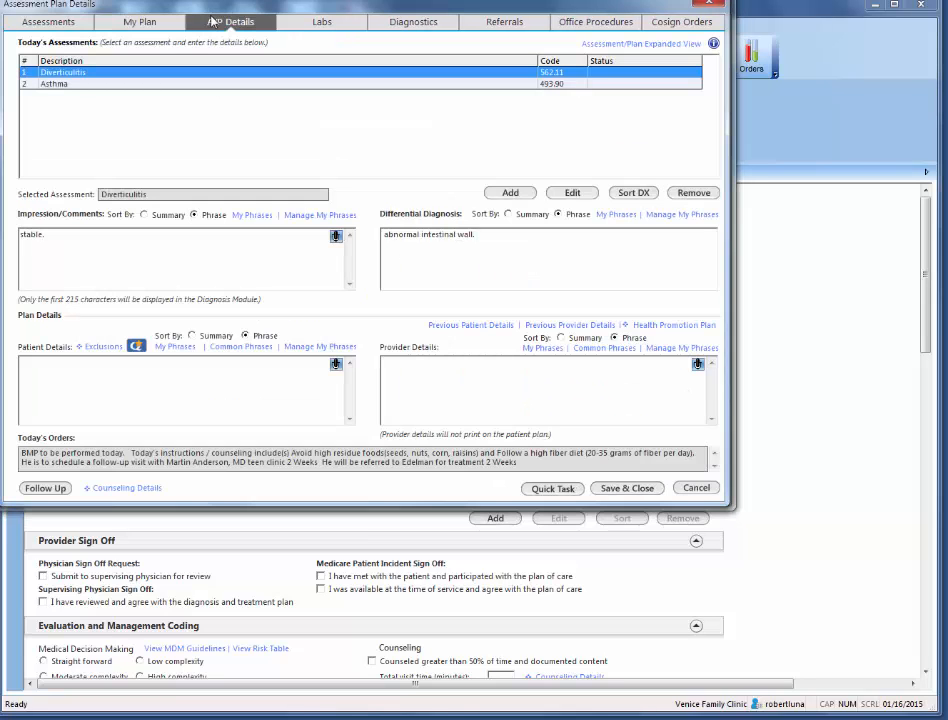
{"action": "left_click", "coordinate": [56, 84]}
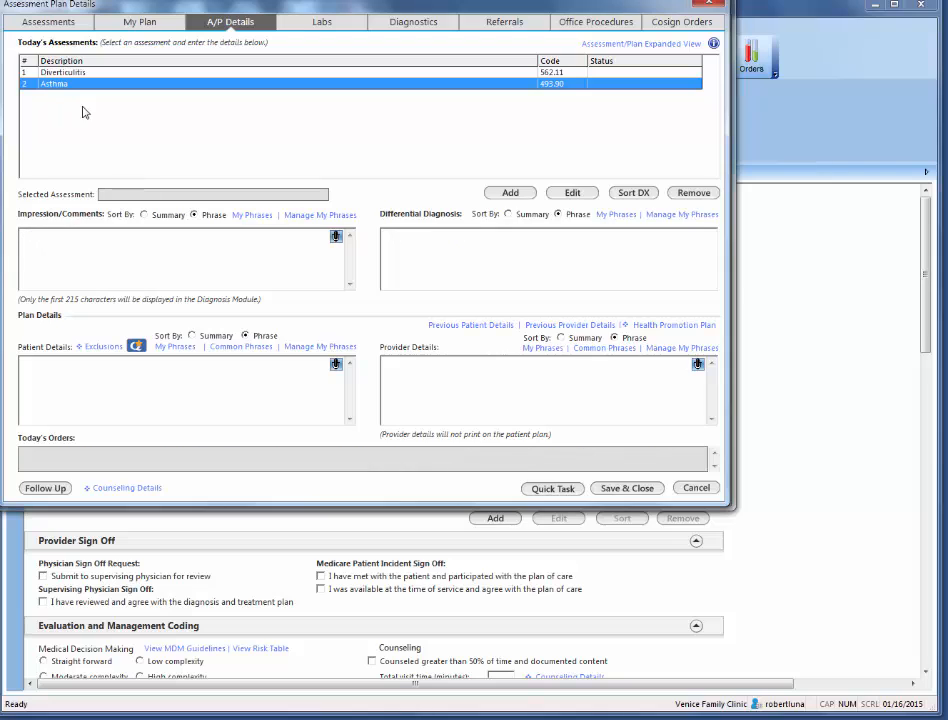
{"action": "left_click", "coordinate": [140, 23]}
{"action": "left_click", "coordinate": [229, 28]}
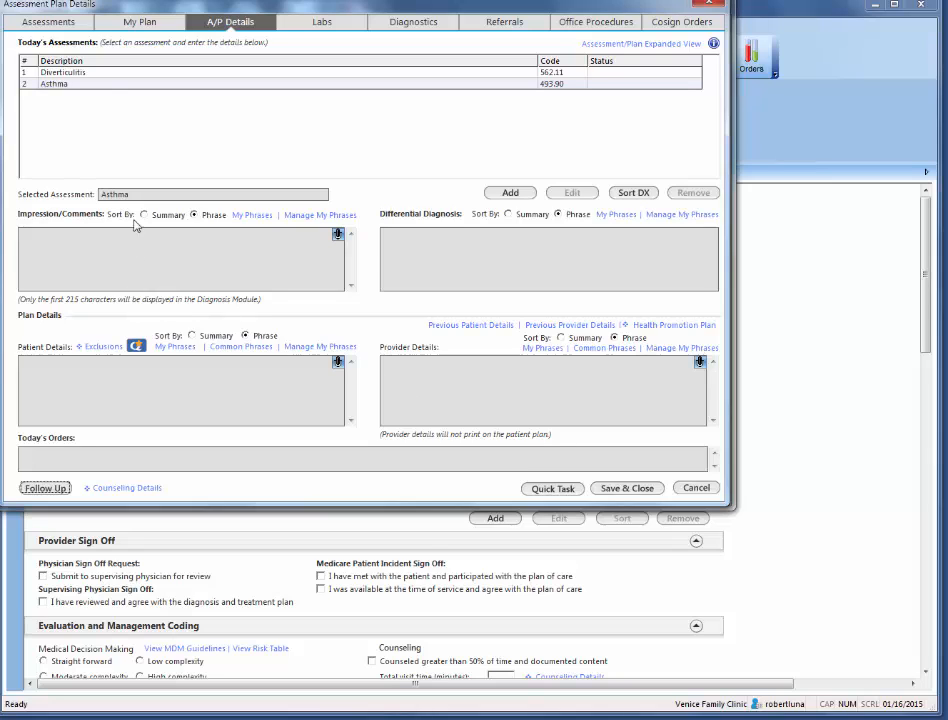
Clear the Impression/Comments and Differential Diagnosis text of the Diverticulitis assessment in A/P Details
{"action": "left_click", "coordinate": [85, 73]}
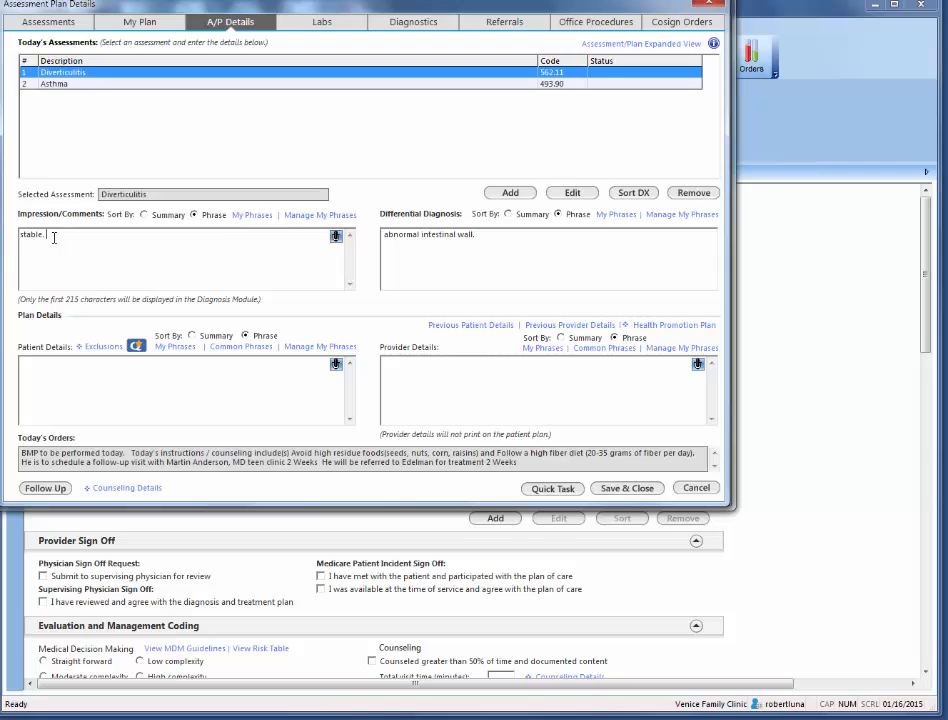
{"action": "key", "text": "BackSpace"}
{"action": "key", "text": "BackSpace"}
{"action": "key", "text": "BackSpace"}
{"action": "key", "text": "BackSpace"}
{"action": "key", "text": "BackSpace"}
{"action": "key", "text": "BackSpace"}
{"action": "key", "text": "BackSpace"}
{"action": "left_click_drag", "start_coordinate": [485, 235], "coordinate": [364, 235]}
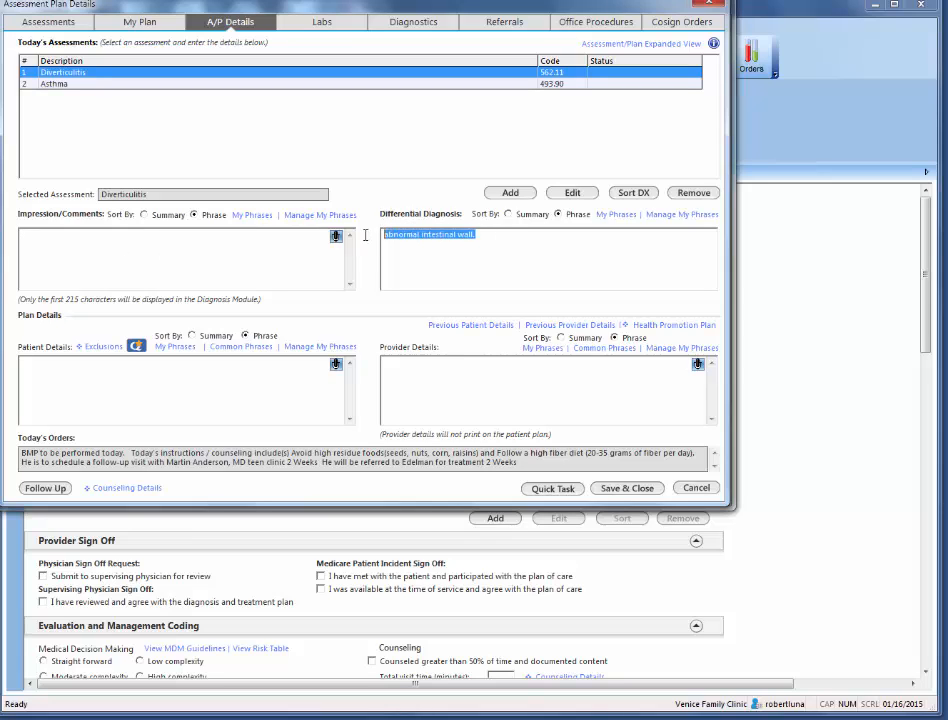
{"action": "key", "text": "BackSpace"}
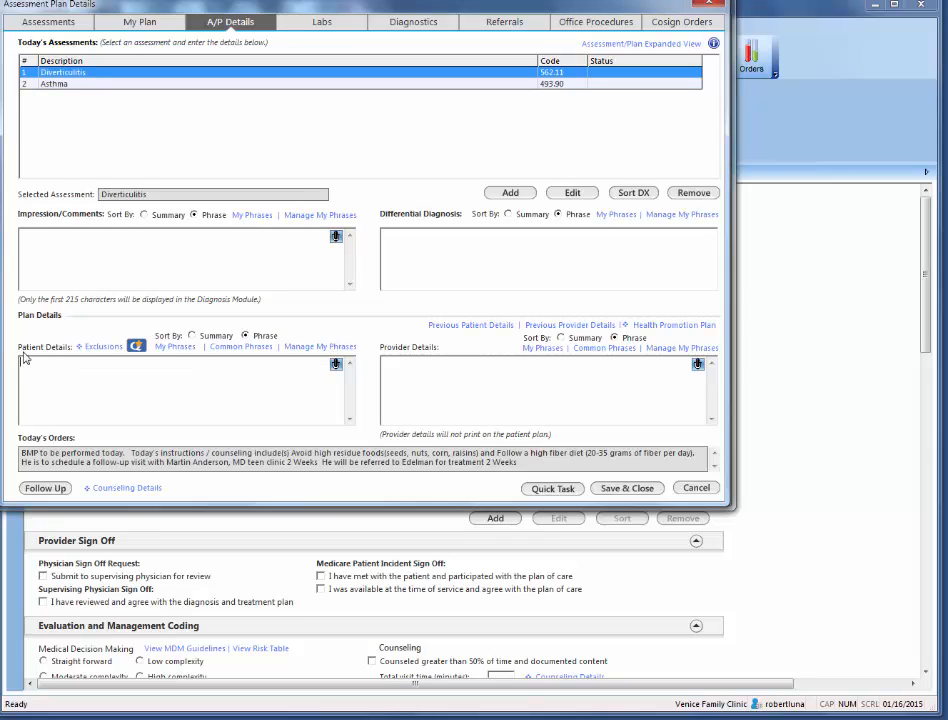
Check the empty patient and provider plan details for Diverticulitis, select Asthma, and save and close the assessment plan details
{"action": "left_click", "coordinate": [61, 360]}
{"action": "left_click", "coordinate": [476, 394]}
{"action": "left_click", "coordinate": [54, 84]}
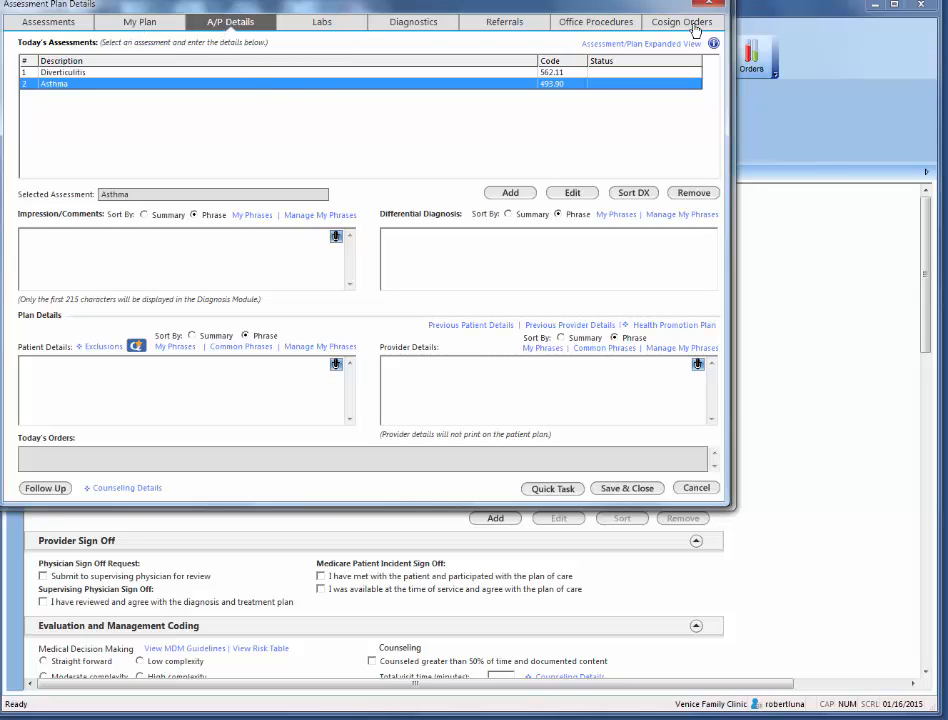
{"action": "left_click", "coordinate": [627, 489]}
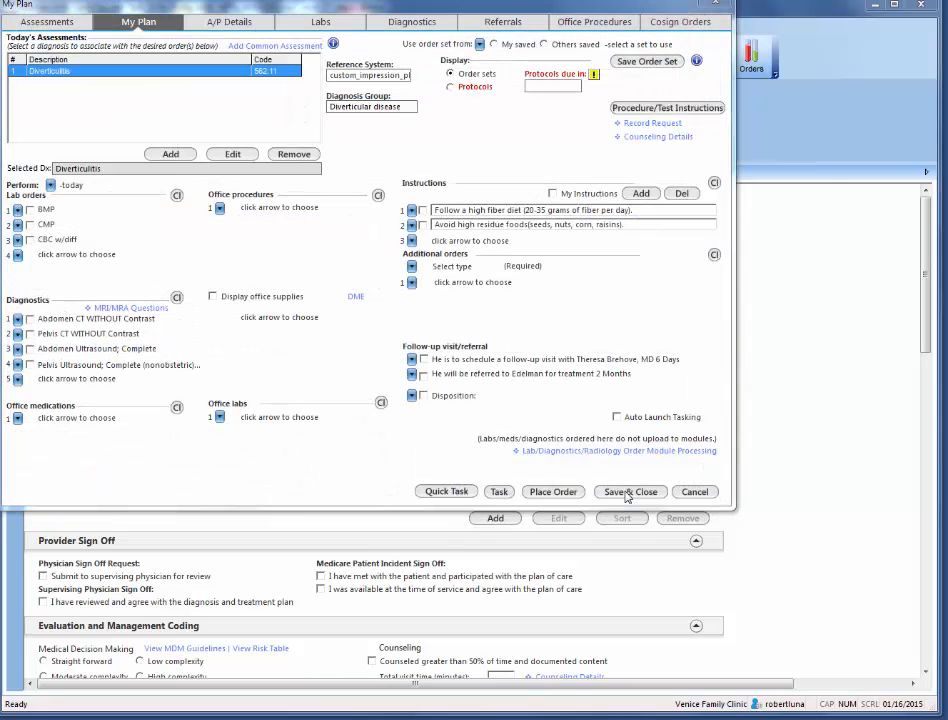